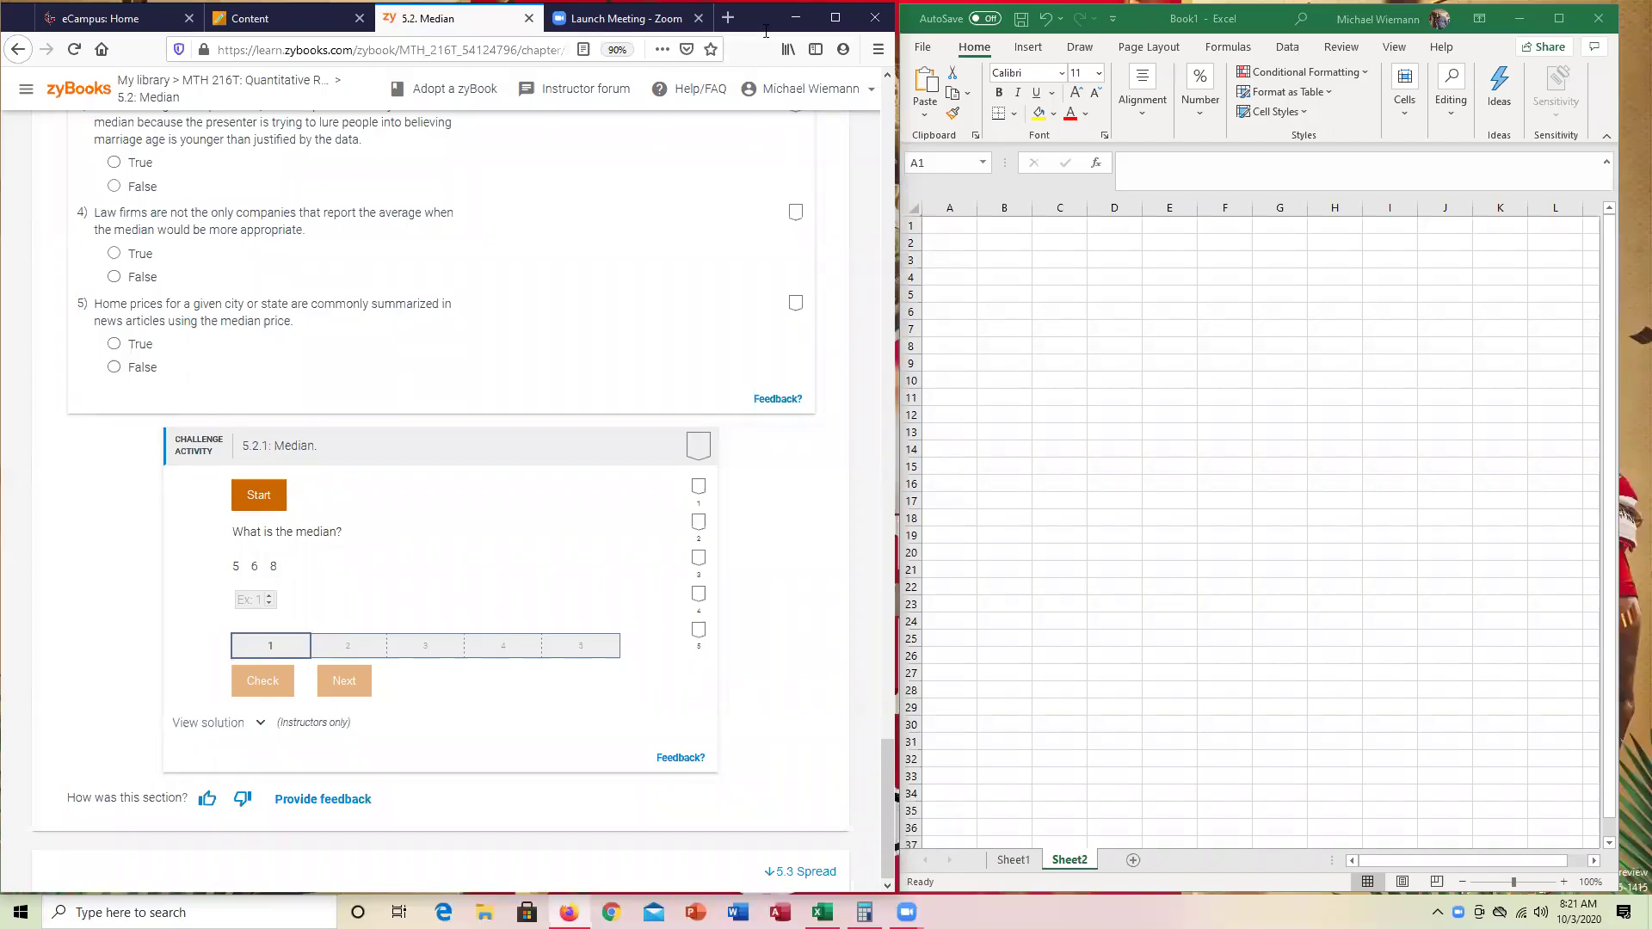
Start the zyBooks median challenge and enter 5, 6 and 8 in A1:A3
left_click(256, 497)
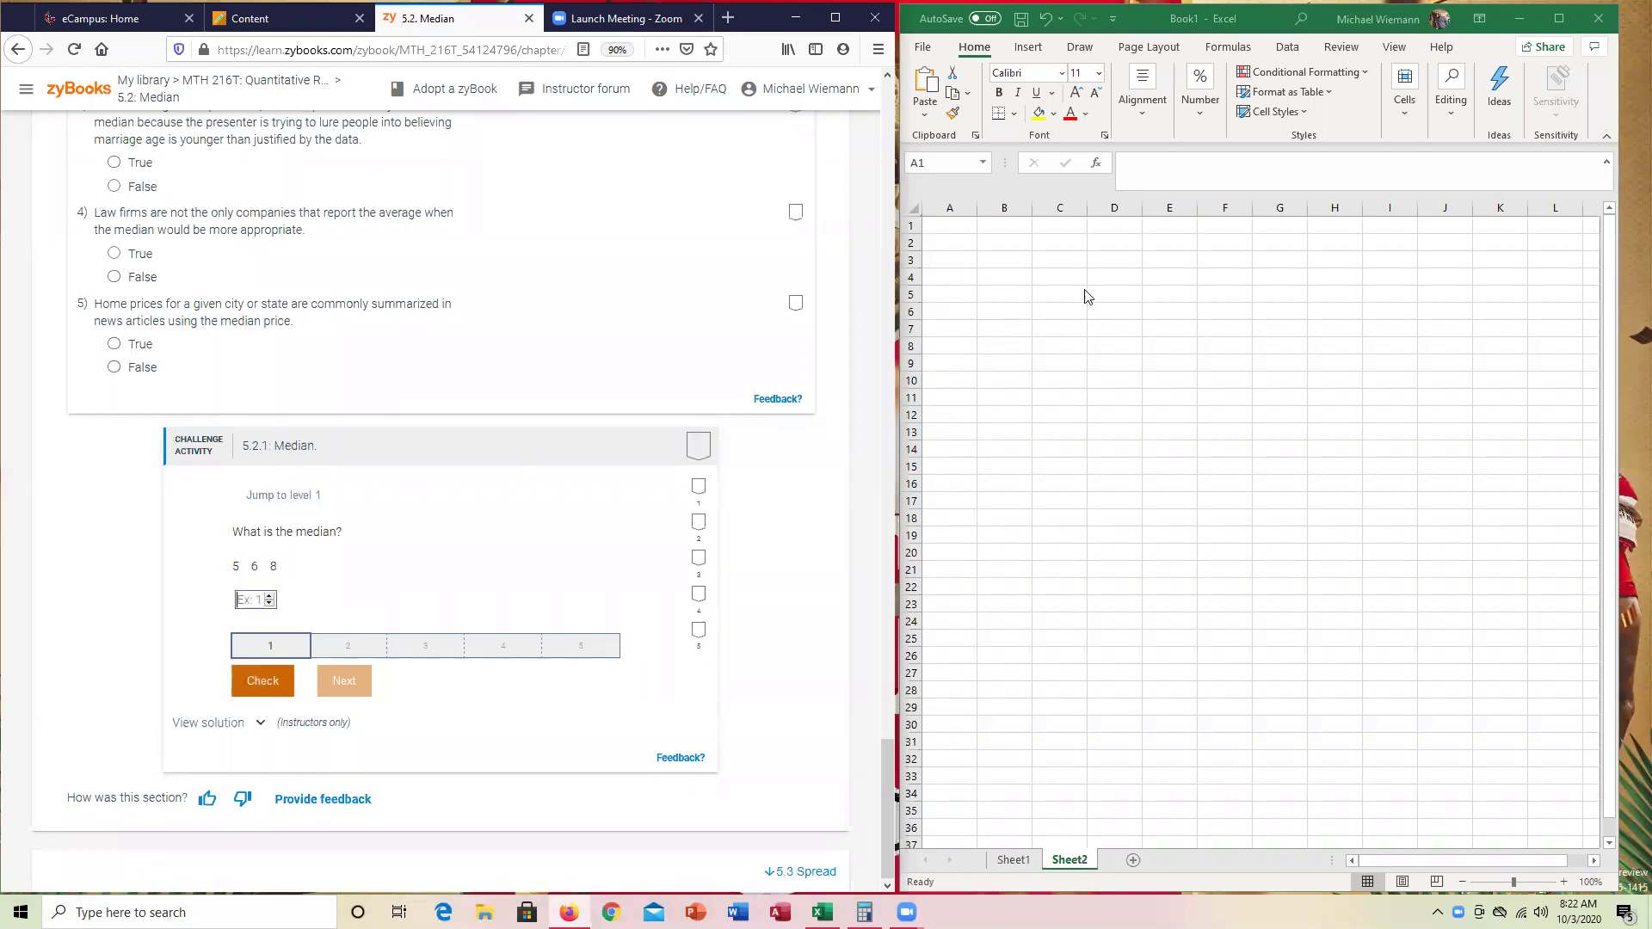
left_click(961, 230)
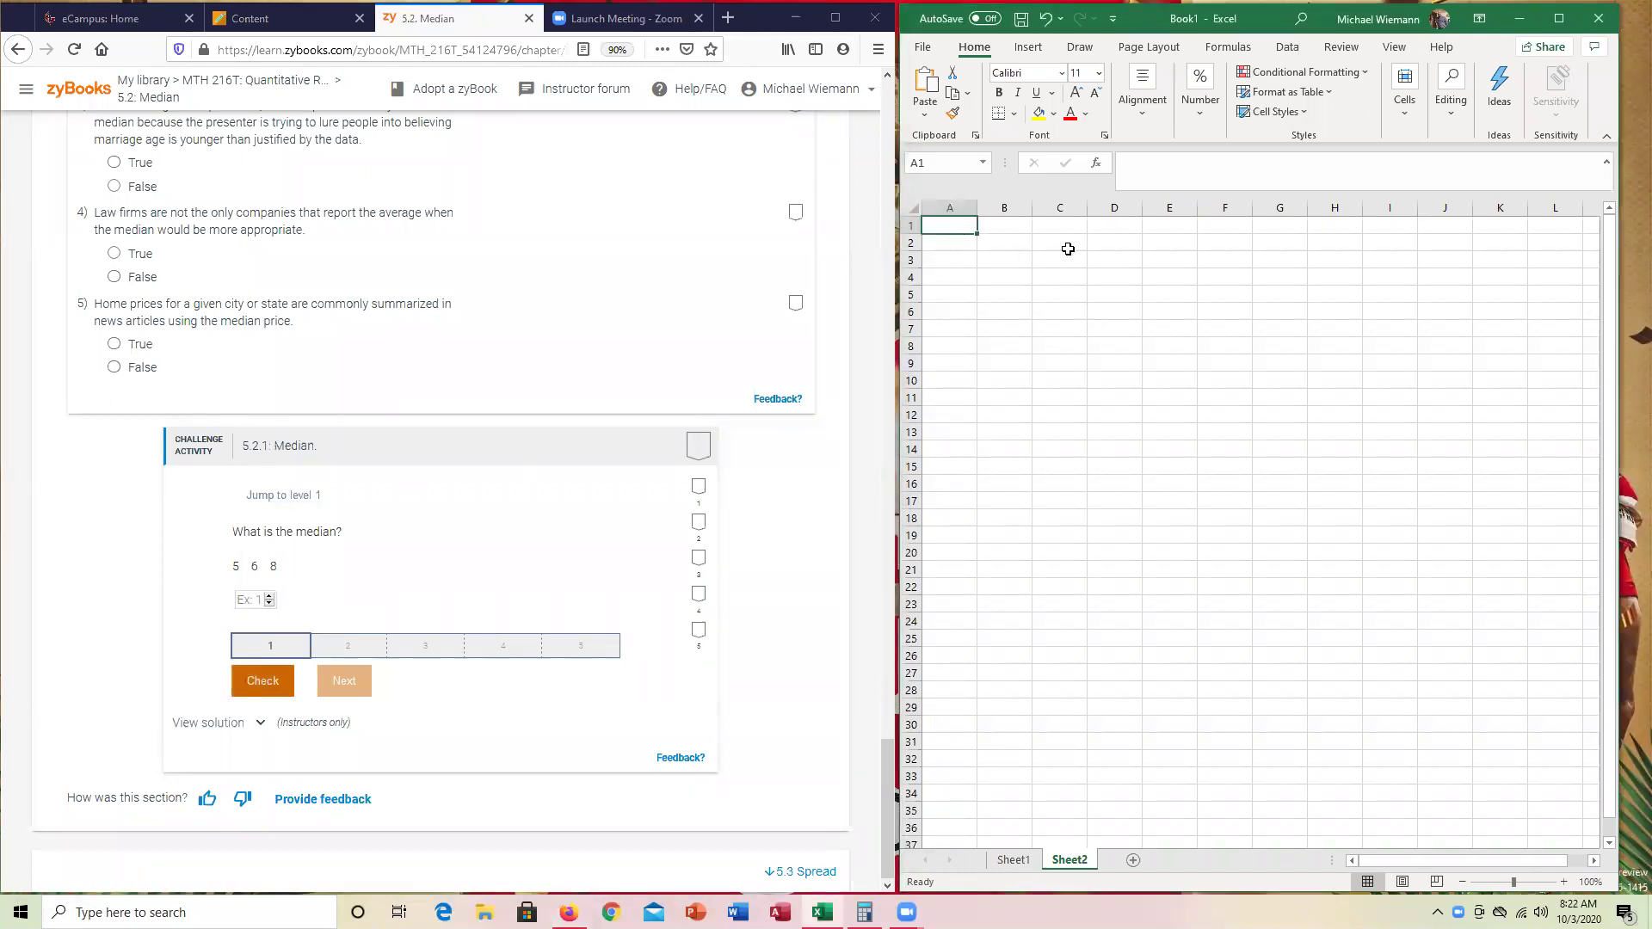
type("5")
key("Return")
type("6")
key("Return")
type("8")
key("Return")
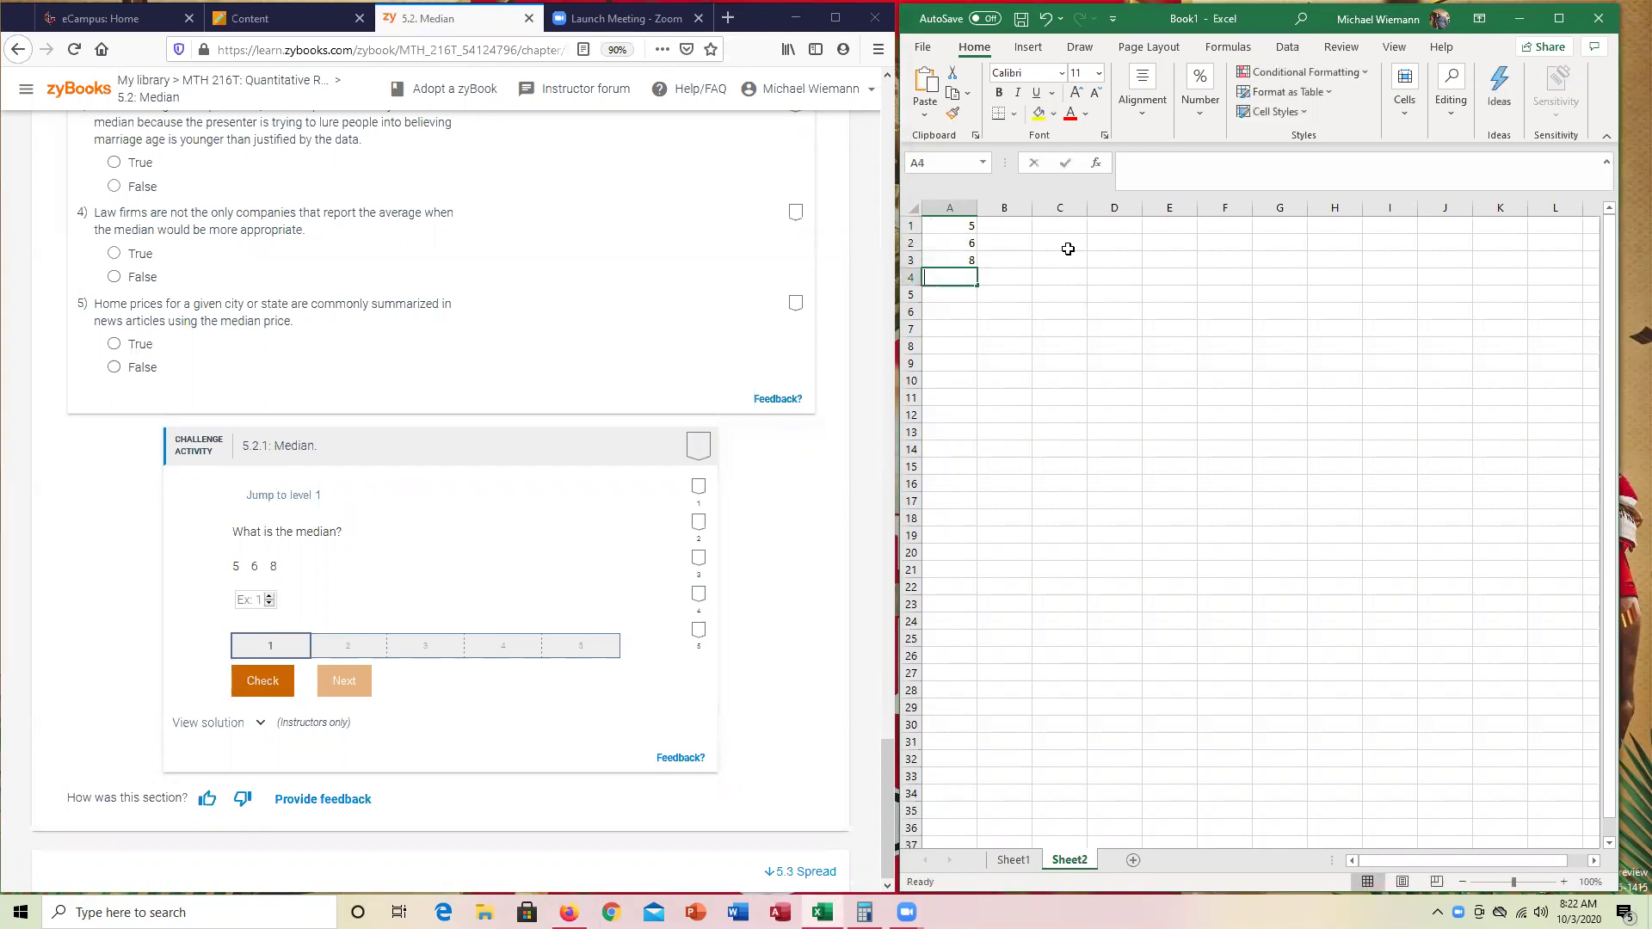
Put =MEDIAN(A1:A3) in A4, submit its result 6, and advance to level 2
type("=median")
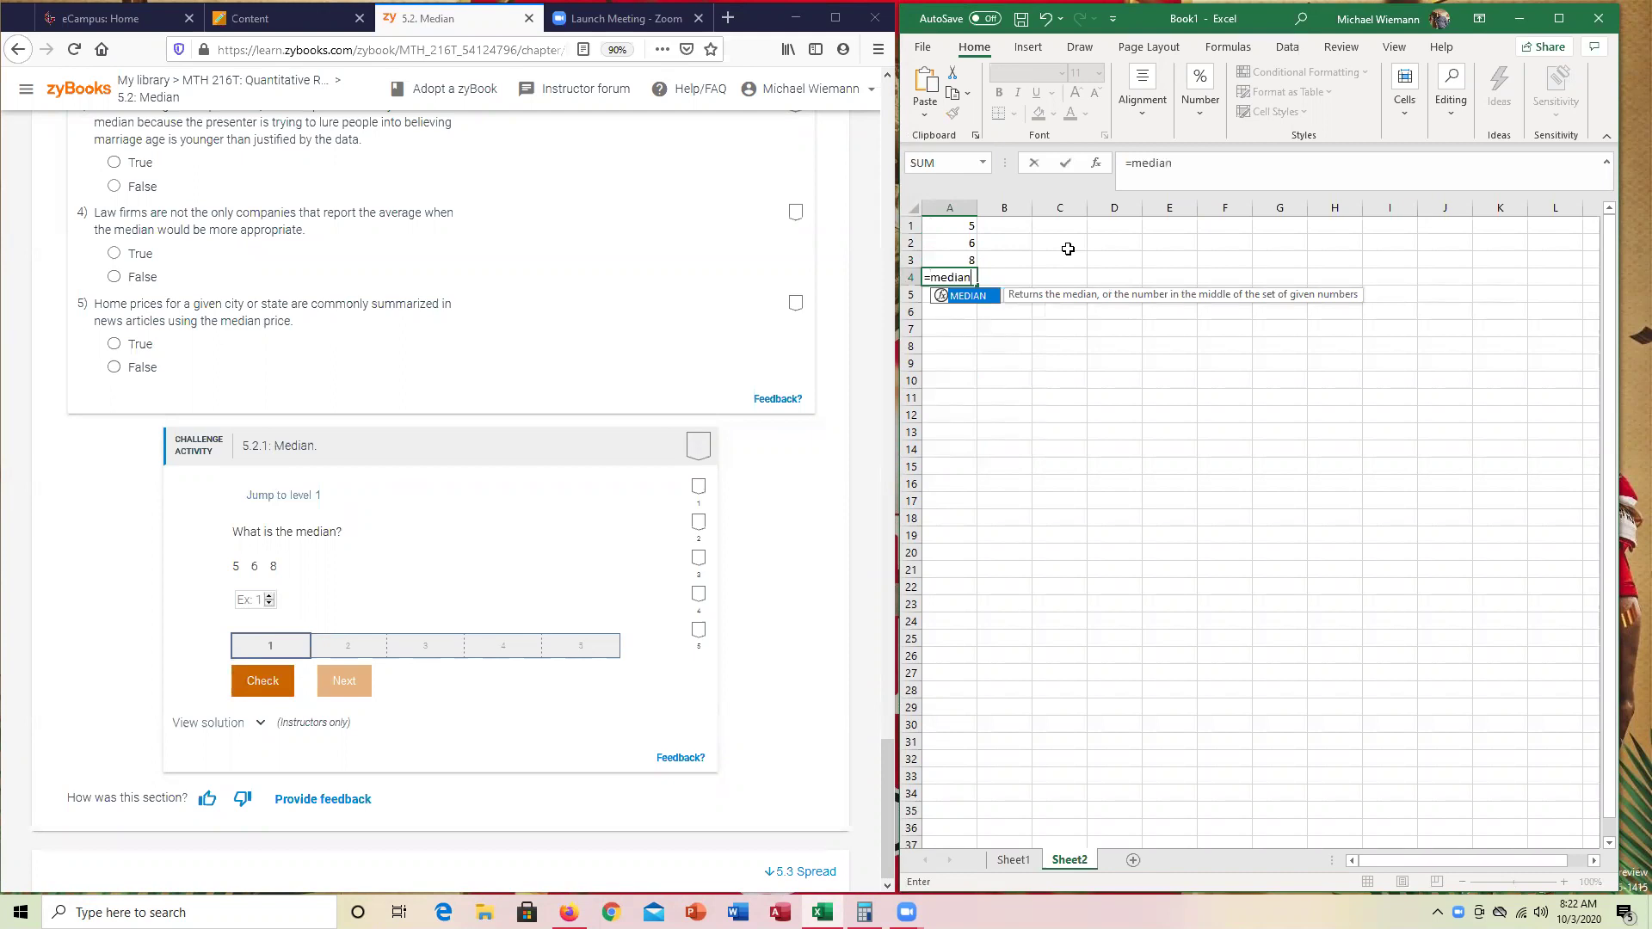
type("(")
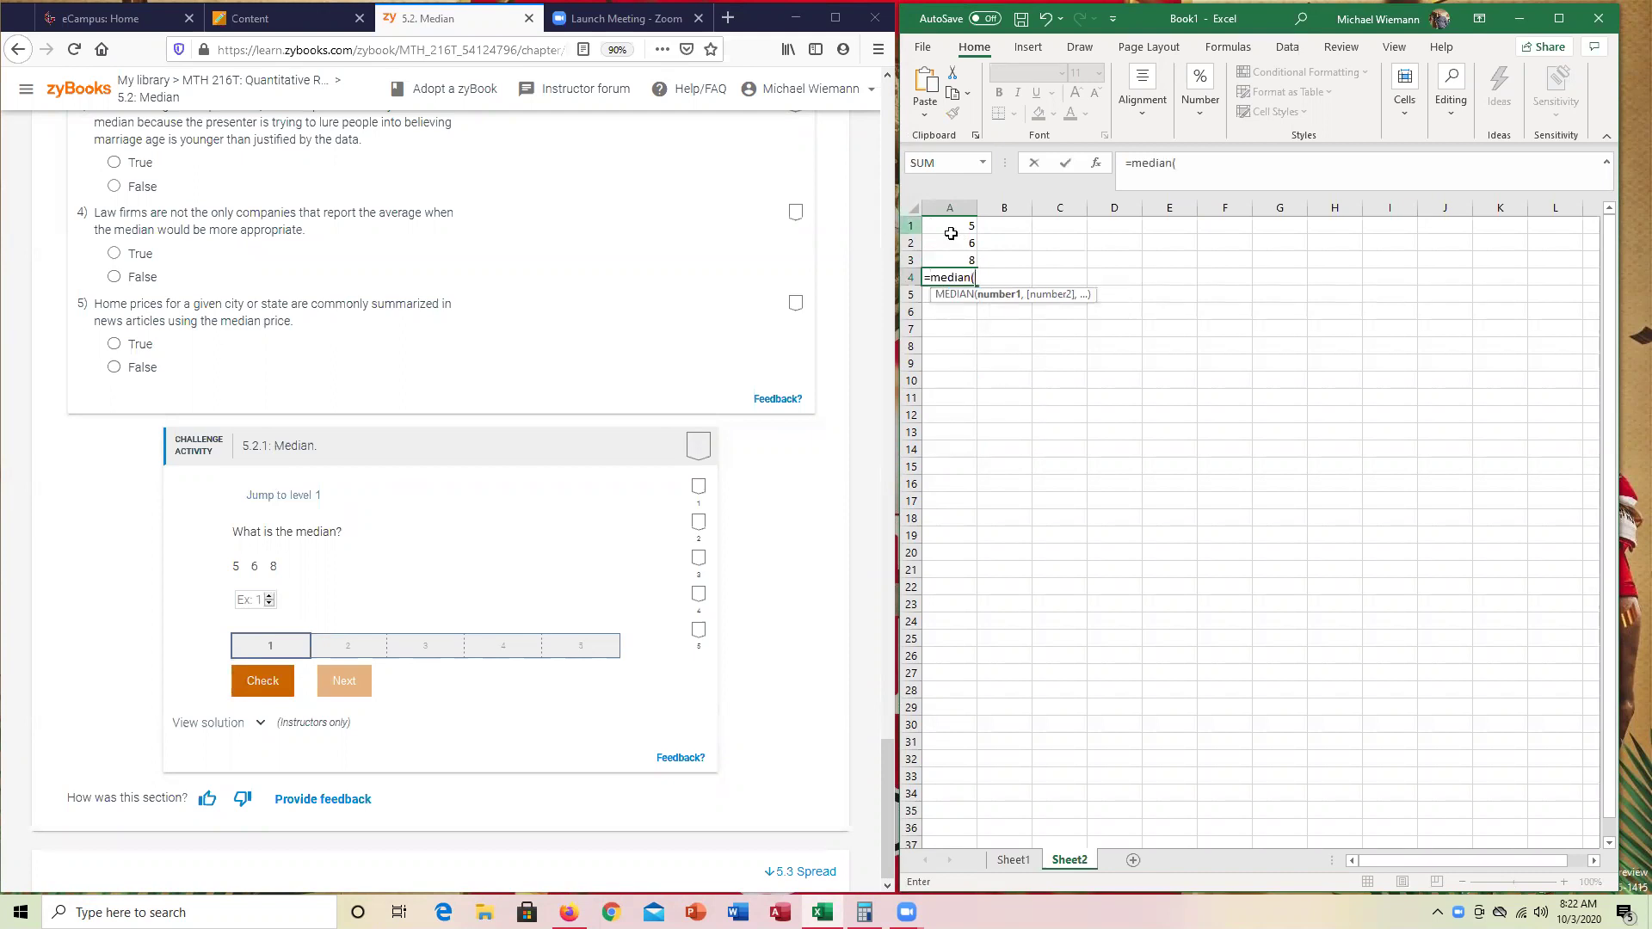
left_click_drag(951, 228, 961, 255)
key("Return")
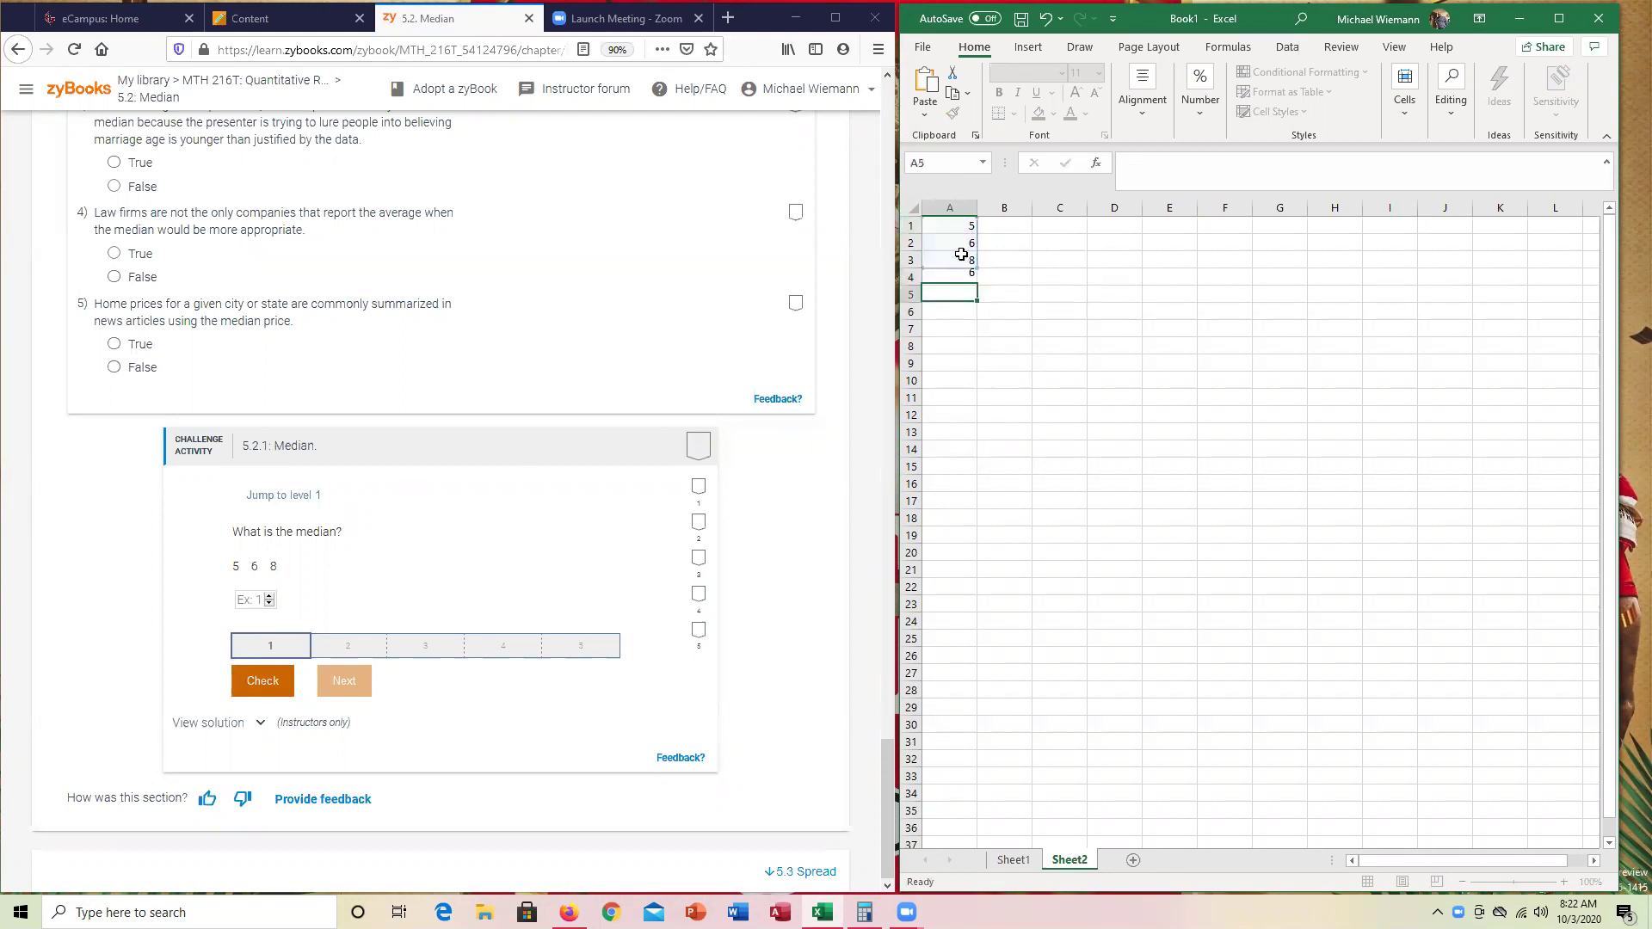
left_click(263, 599)
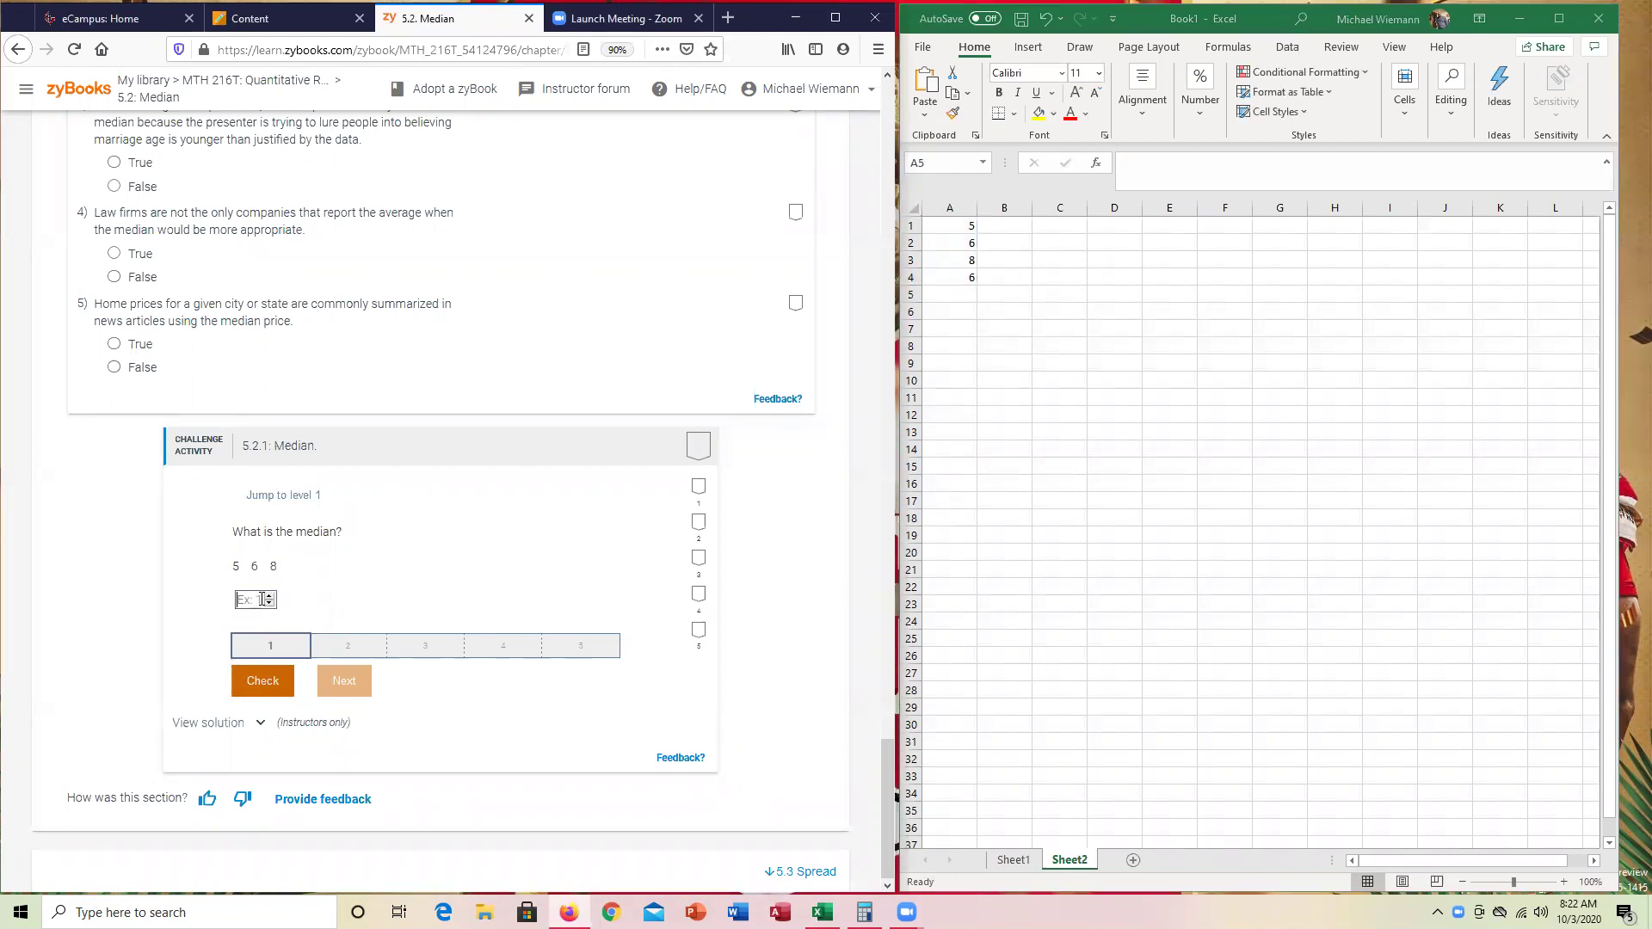
type("6")
left_click(261, 679)
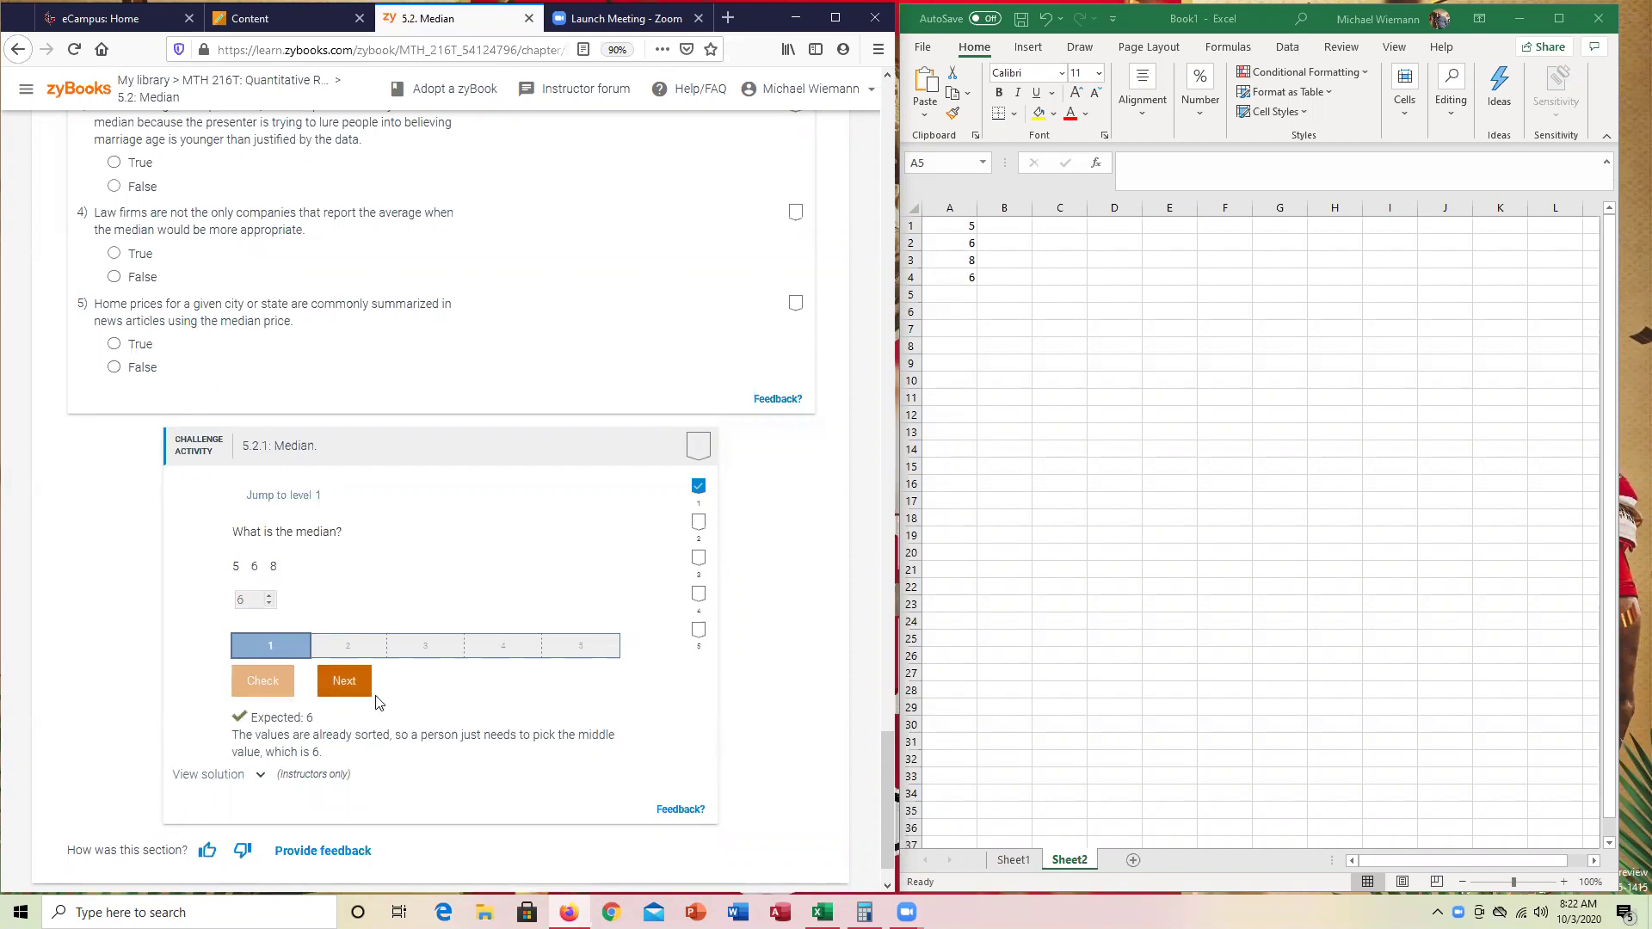
left_click(346, 684)
Clear the old values and enter 10, 50, 80, 90, 7000 in A1:A5
left_click(1055, 254)
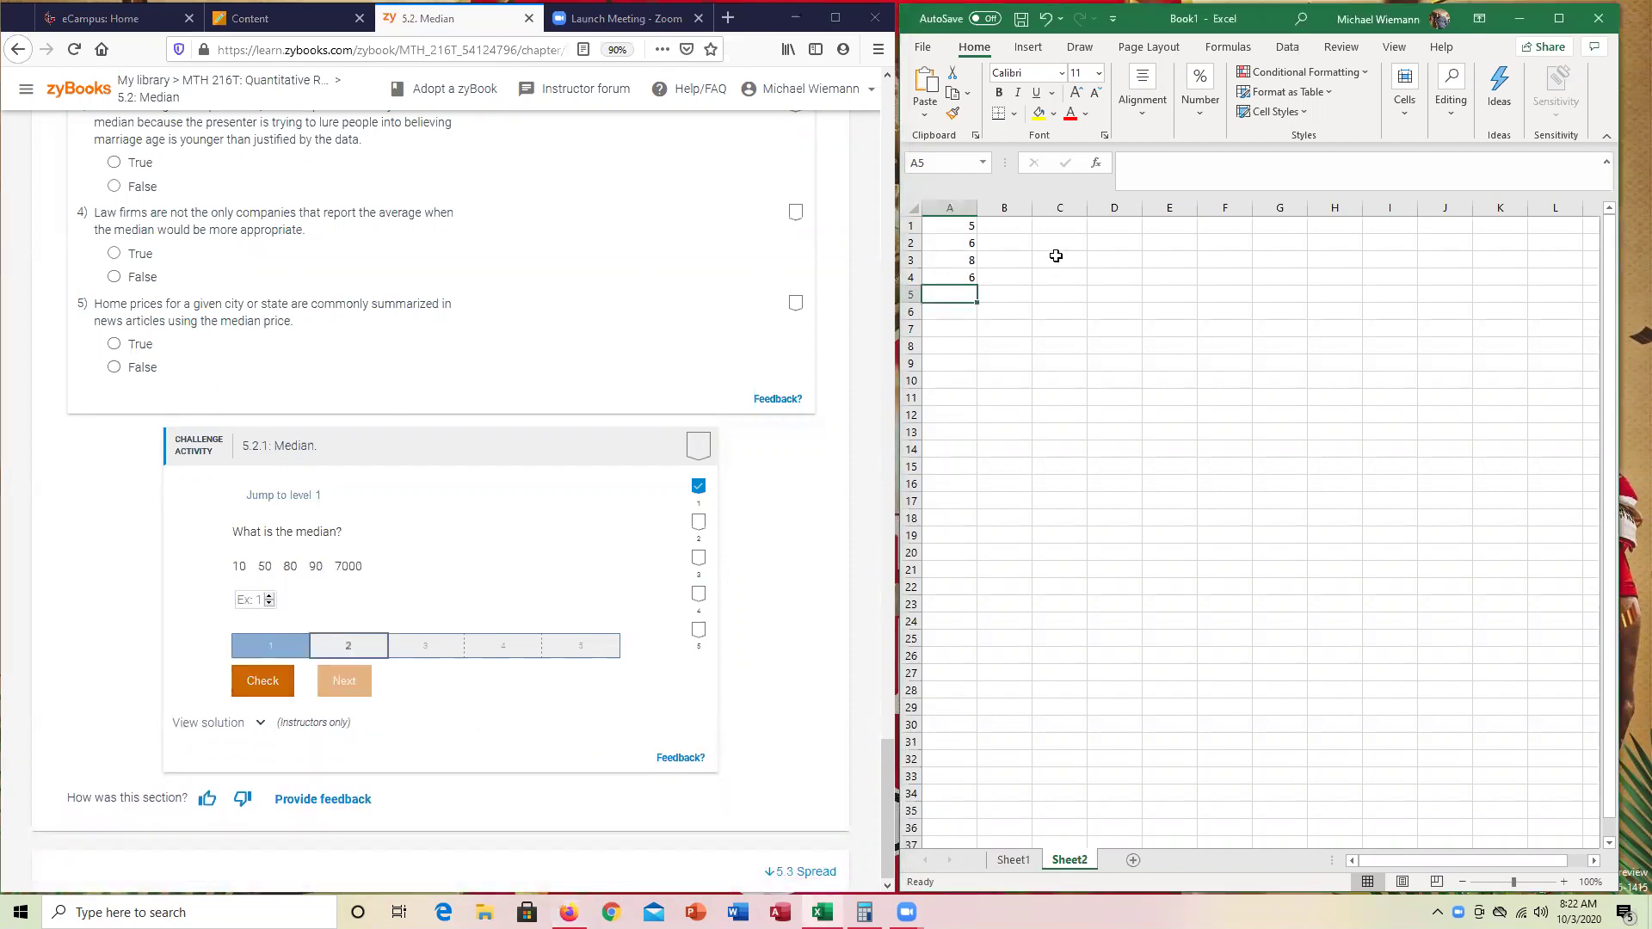
left_click_drag(970, 227, 965, 278)
key("Delete")
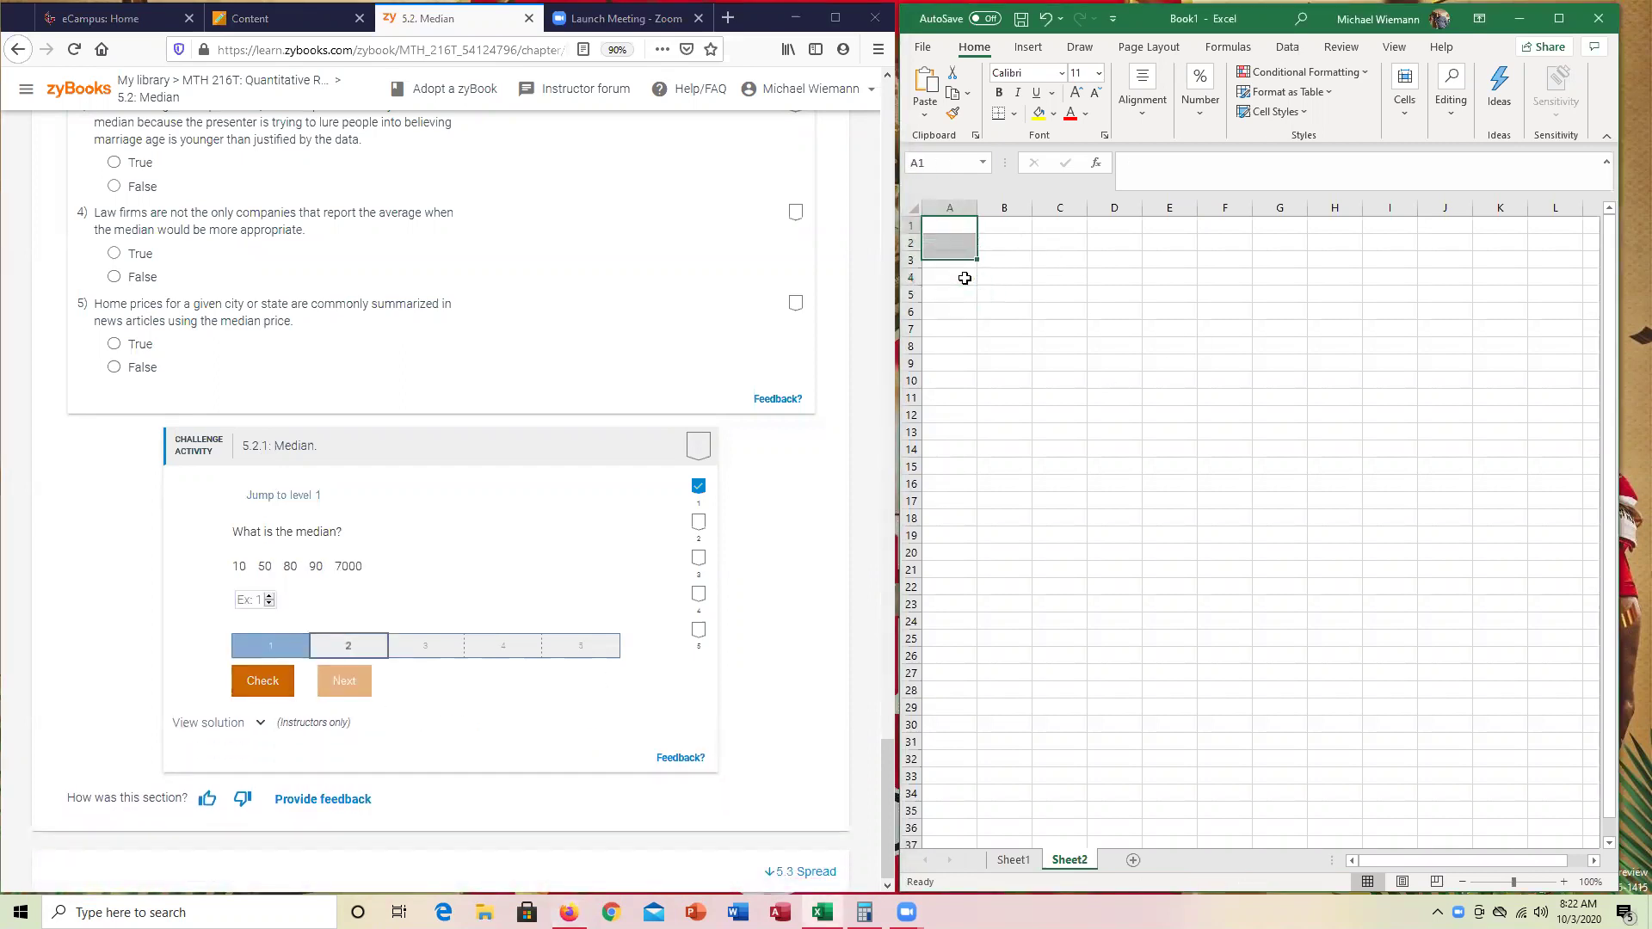
type("10")
key("Return")
type("50 80 ")
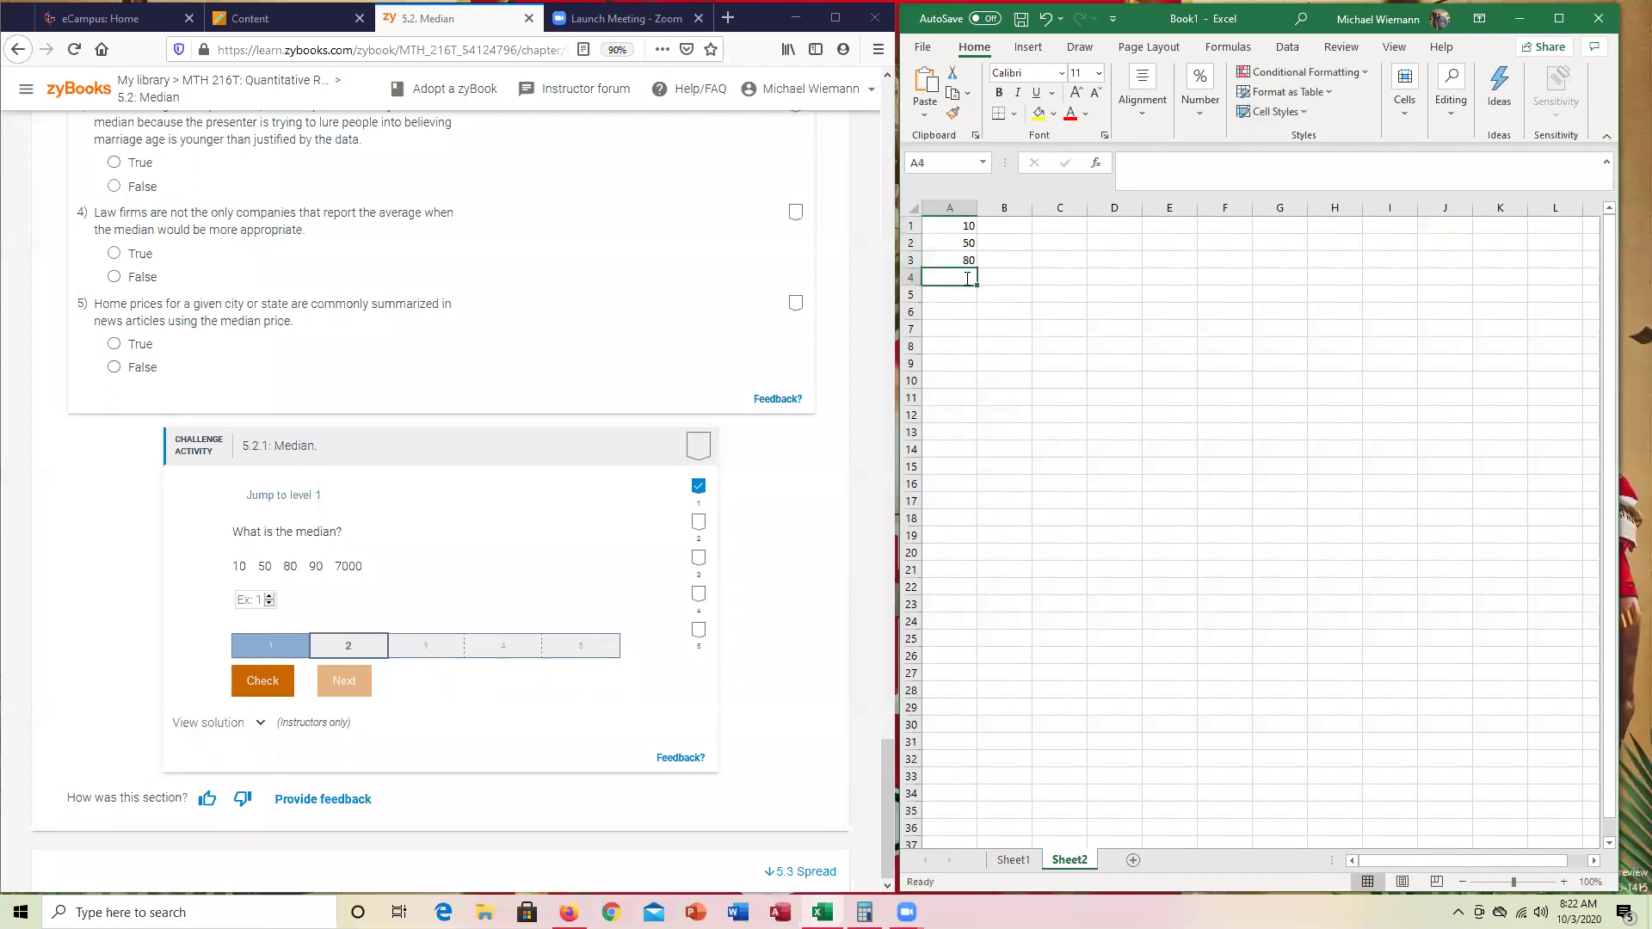
type("90 7000")
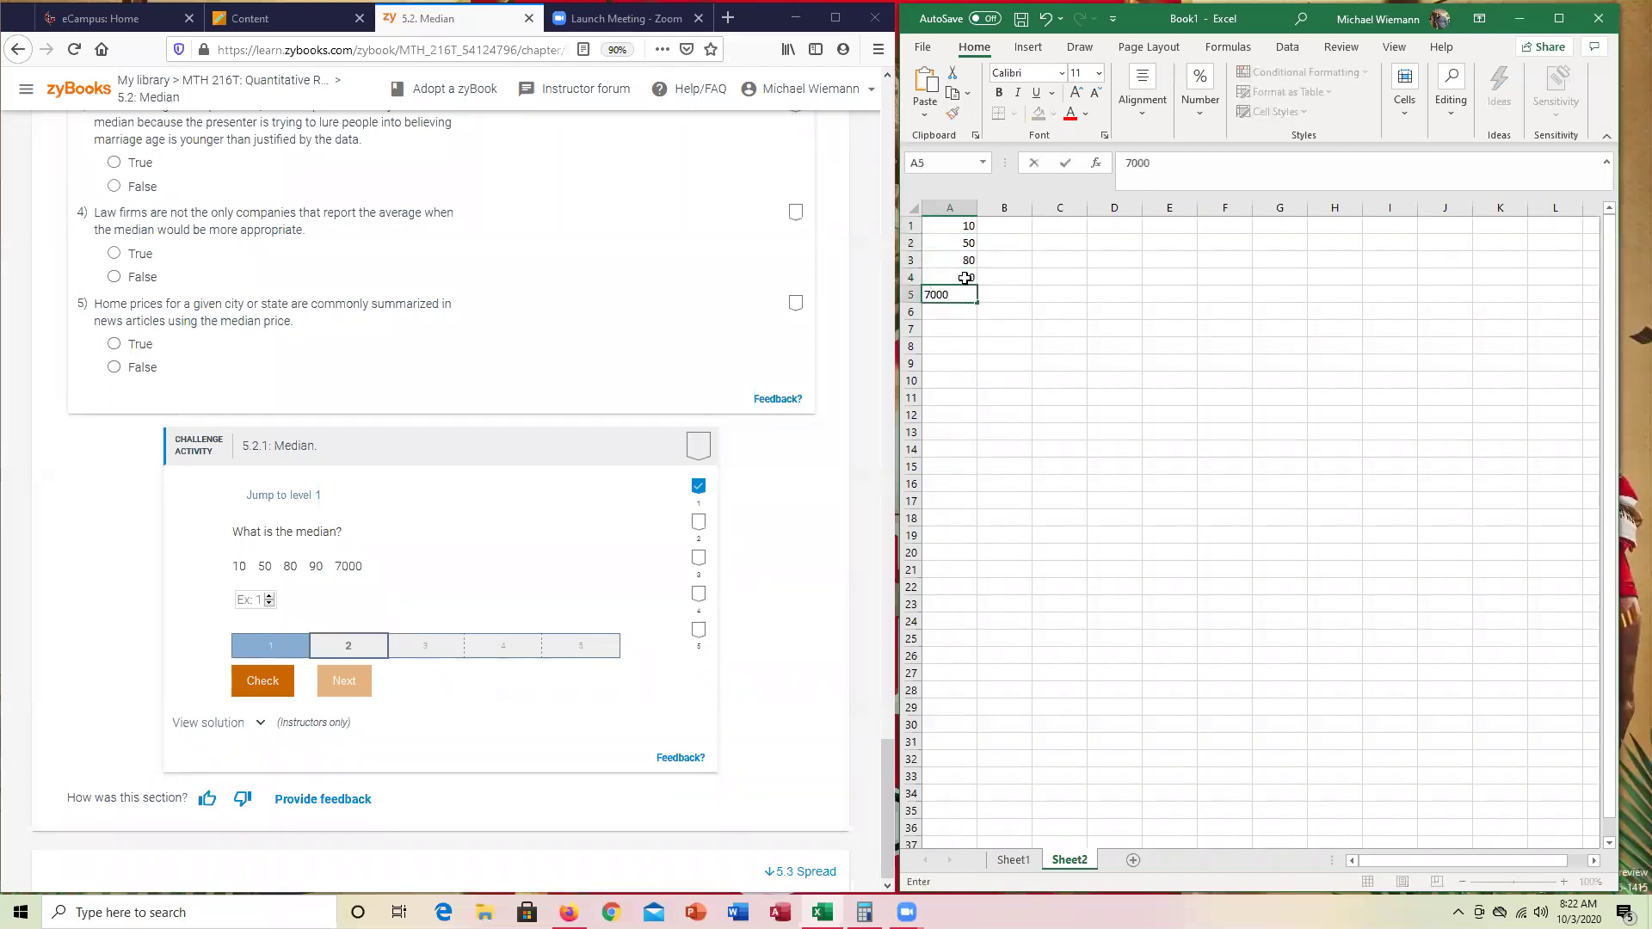
key("Return")
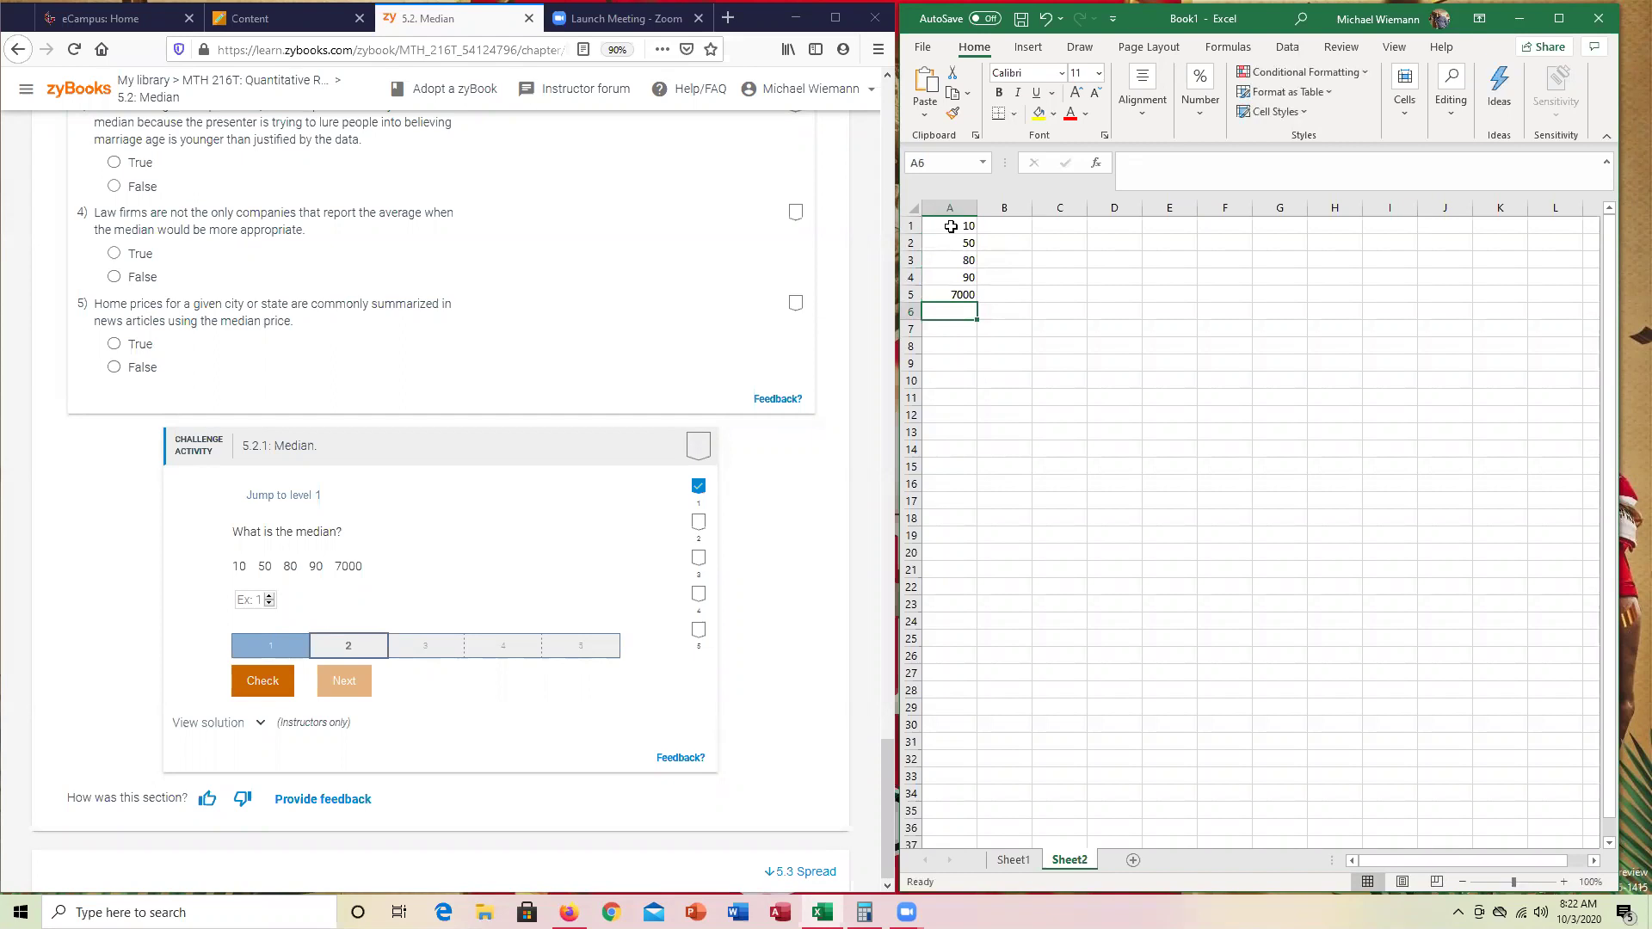
Put =MEDIAN(A1:A5) in A6, submit 80, and move on to level 3
left_click_drag(961, 262, 1037, 292)
left_click(953, 315)
type("=median")
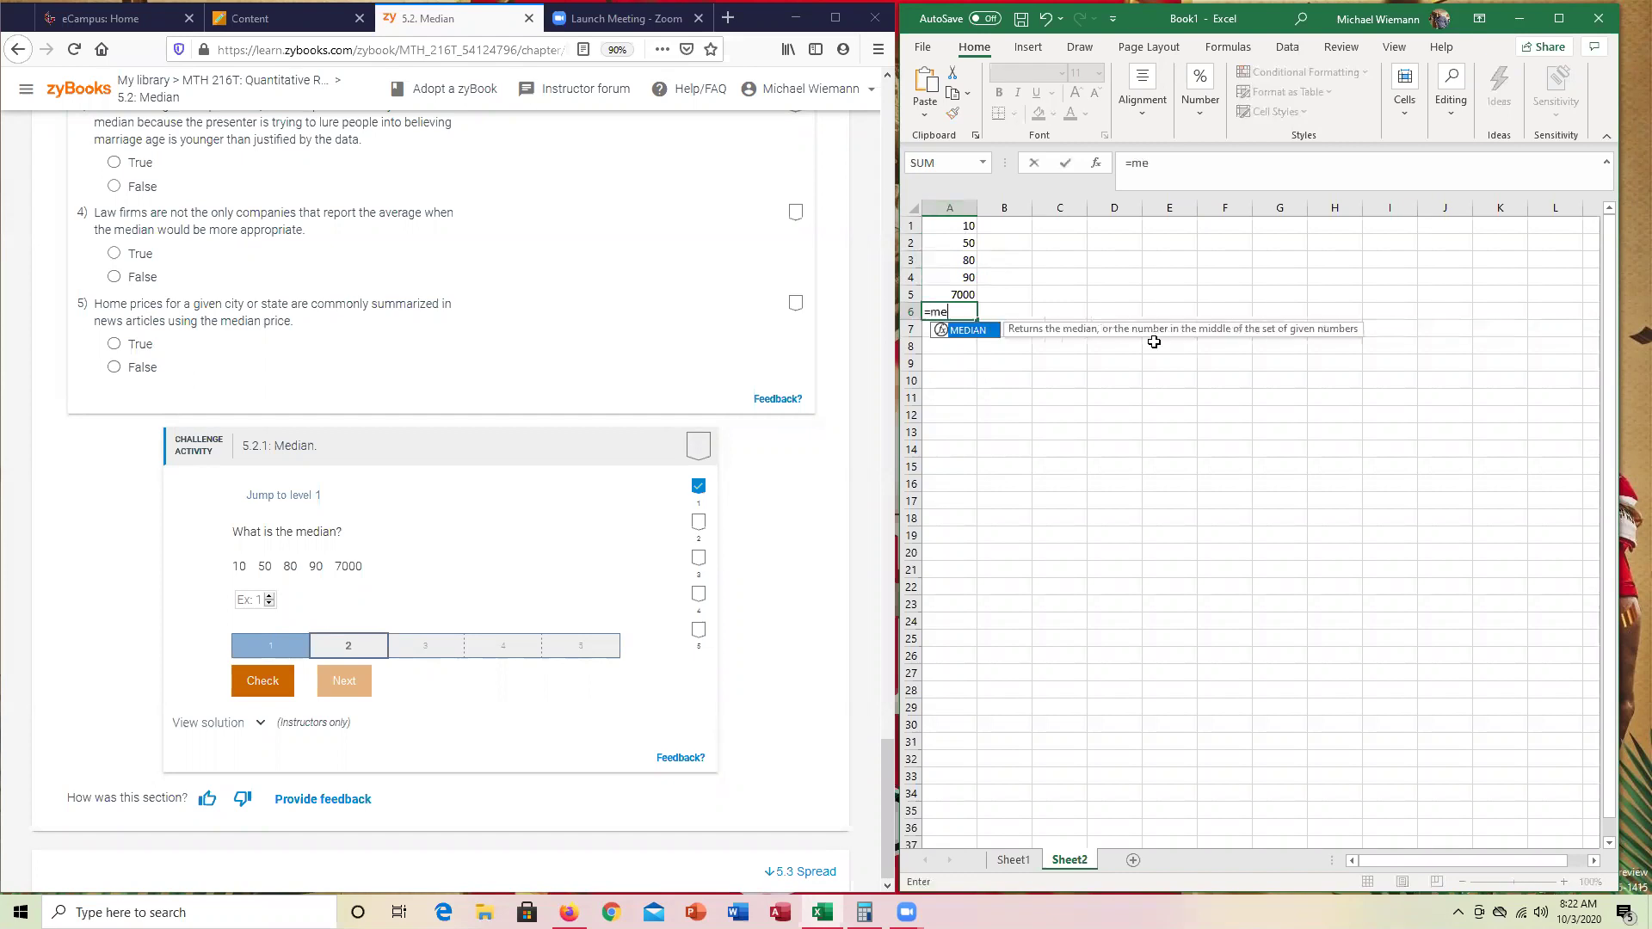
type("(")
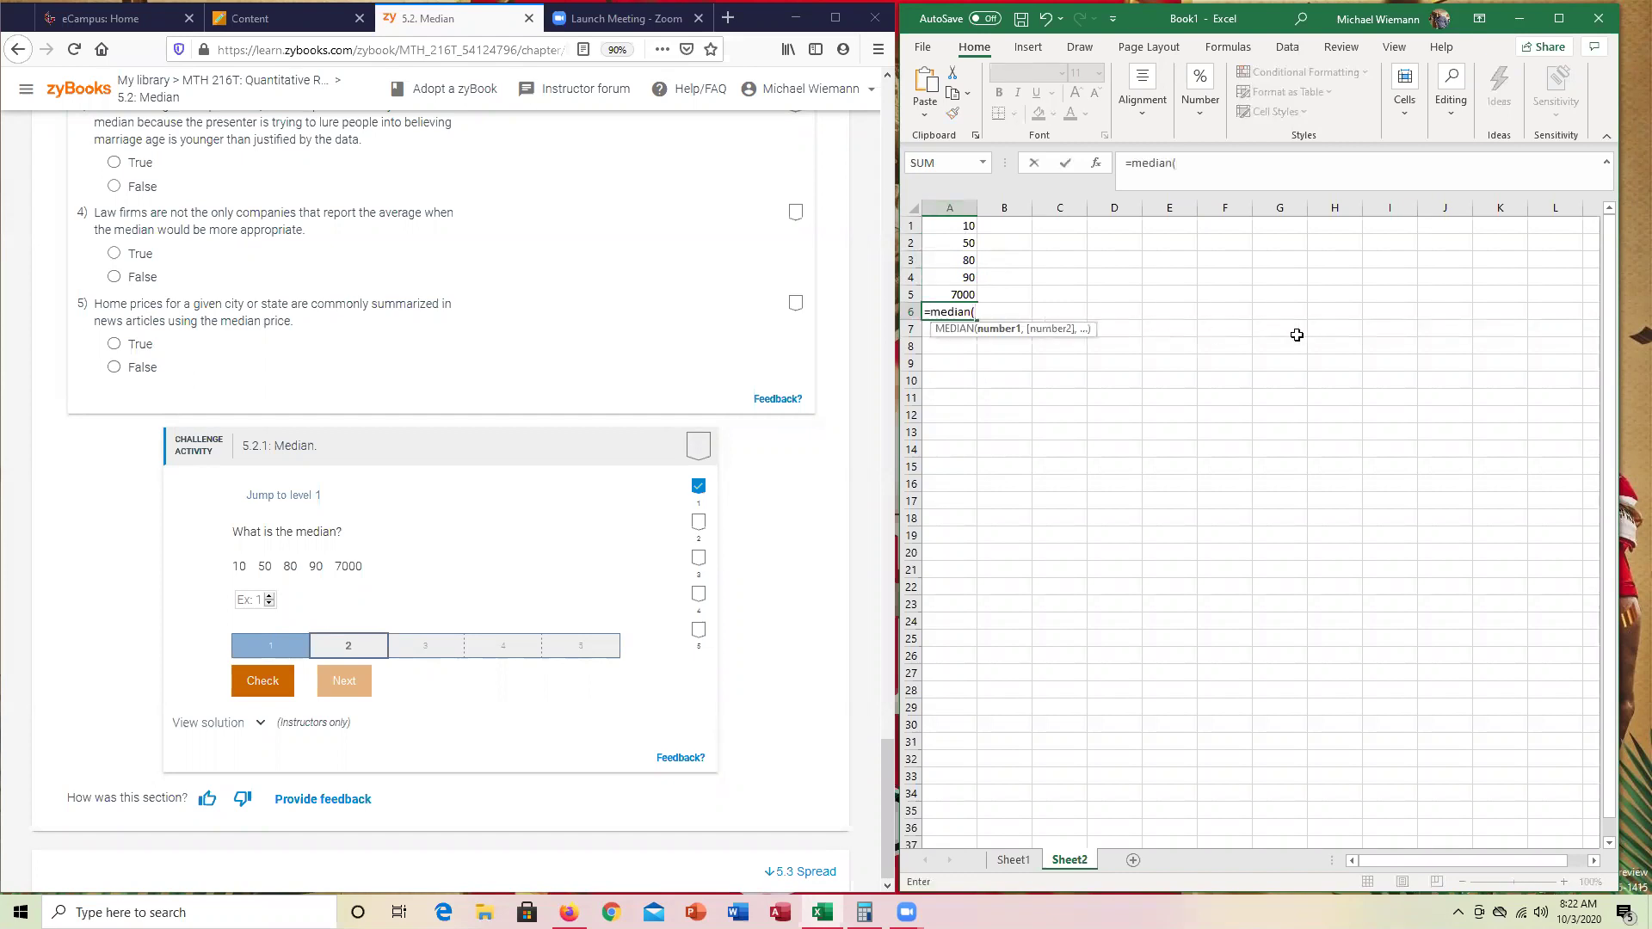
left_click_drag(955, 225, 956, 293)
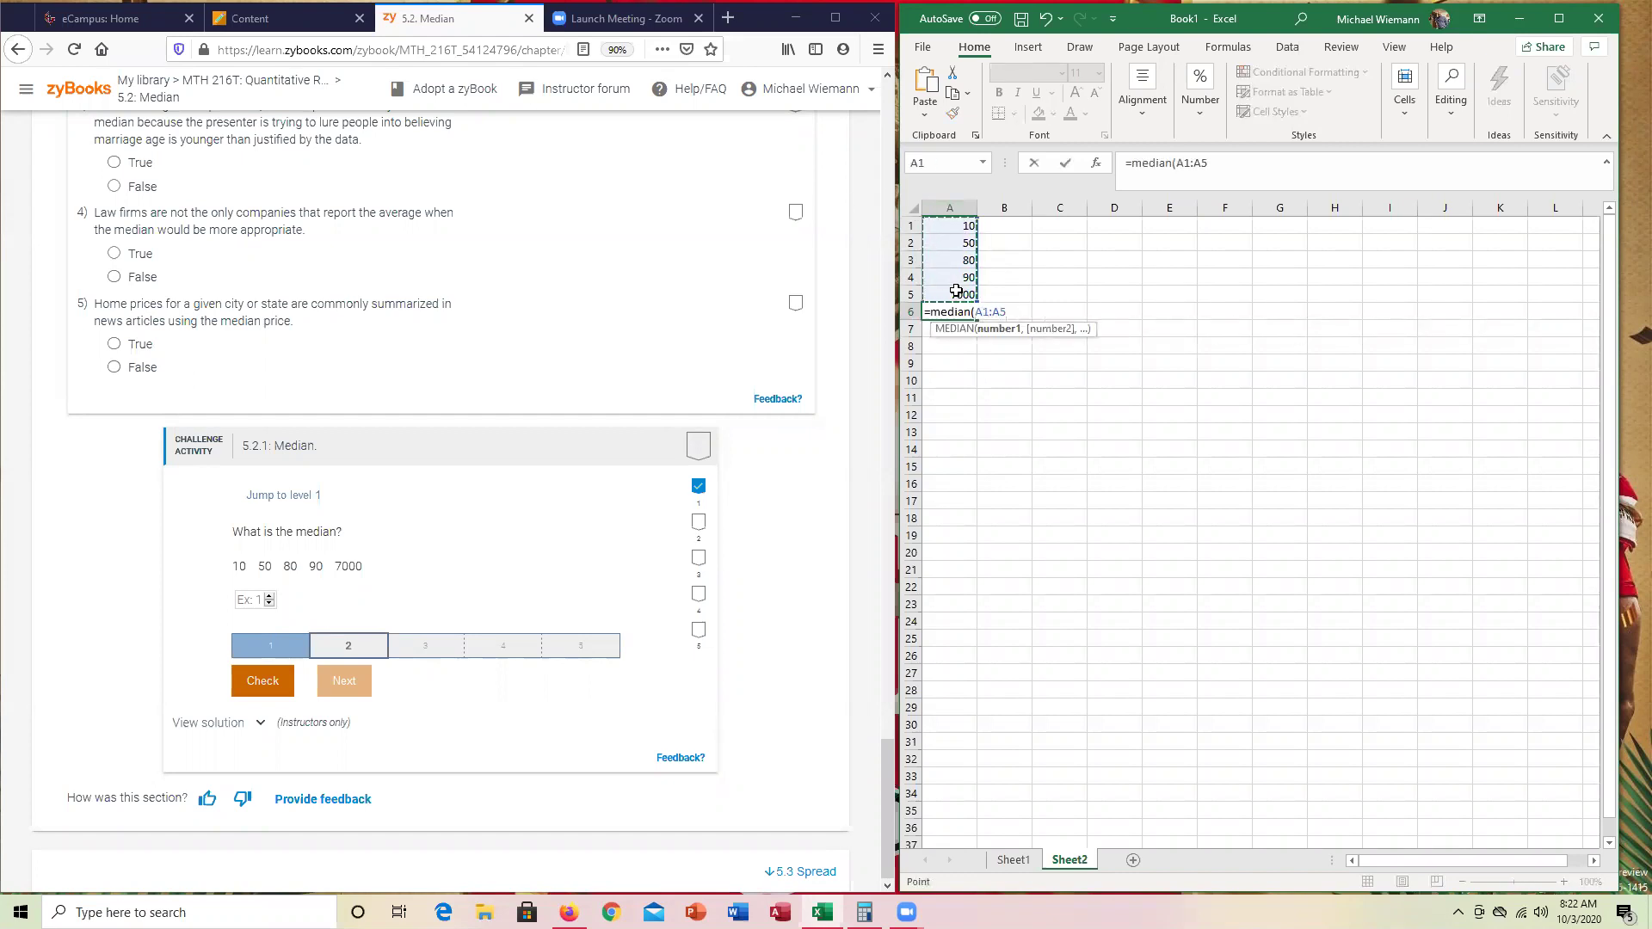
key("Return")
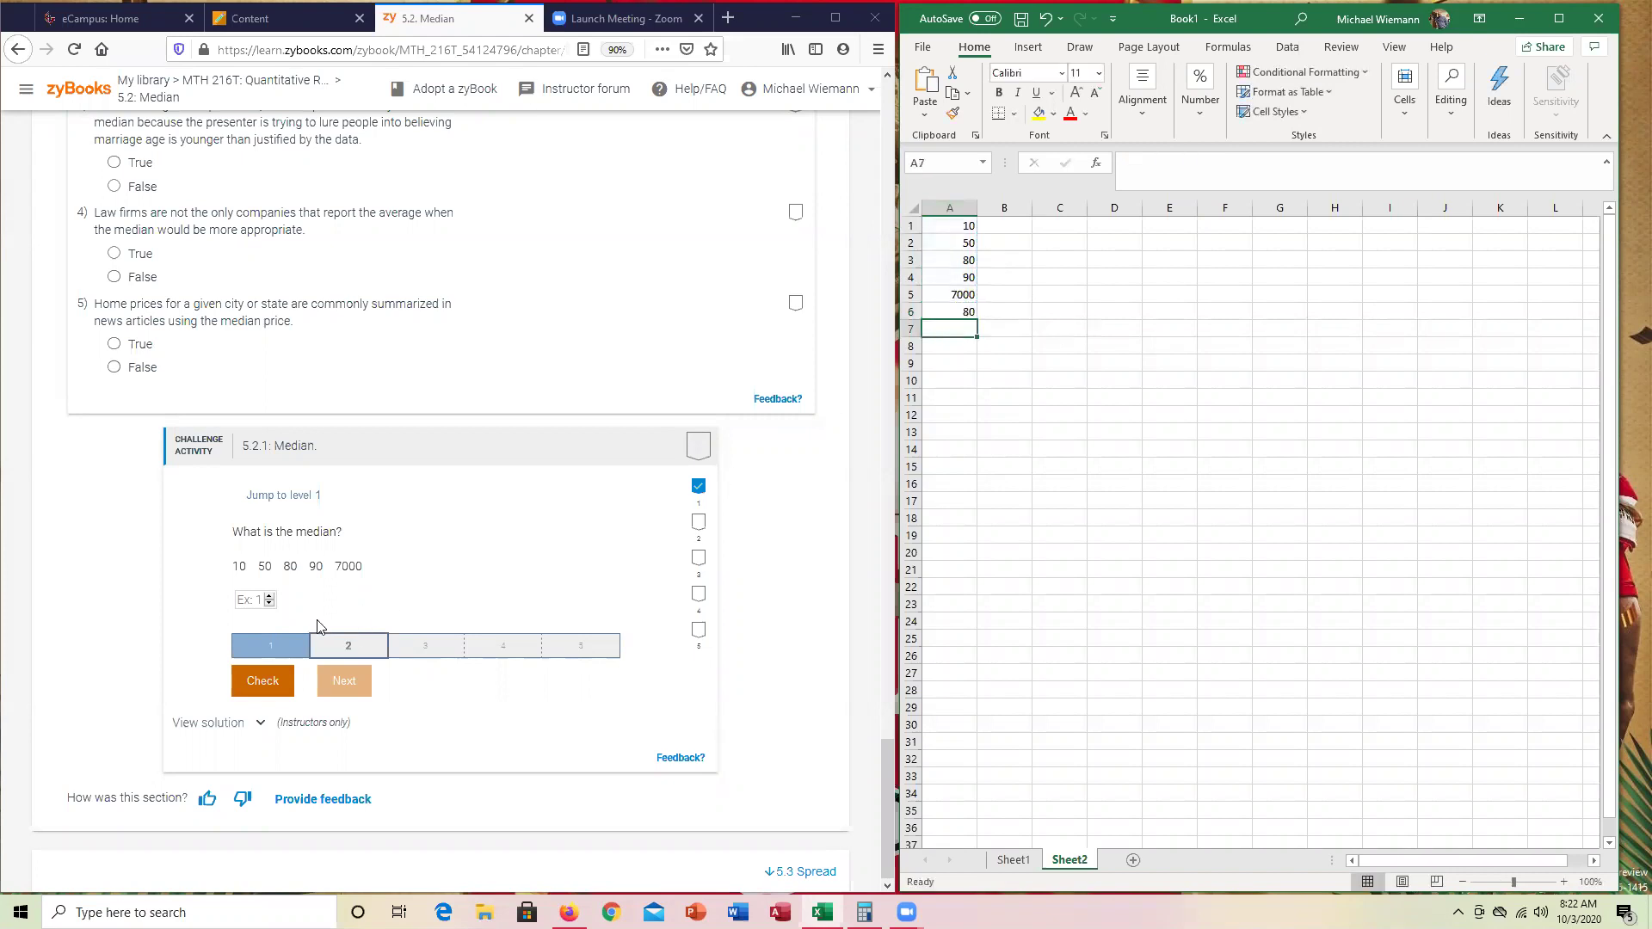
left_click(253, 600)
type("80")
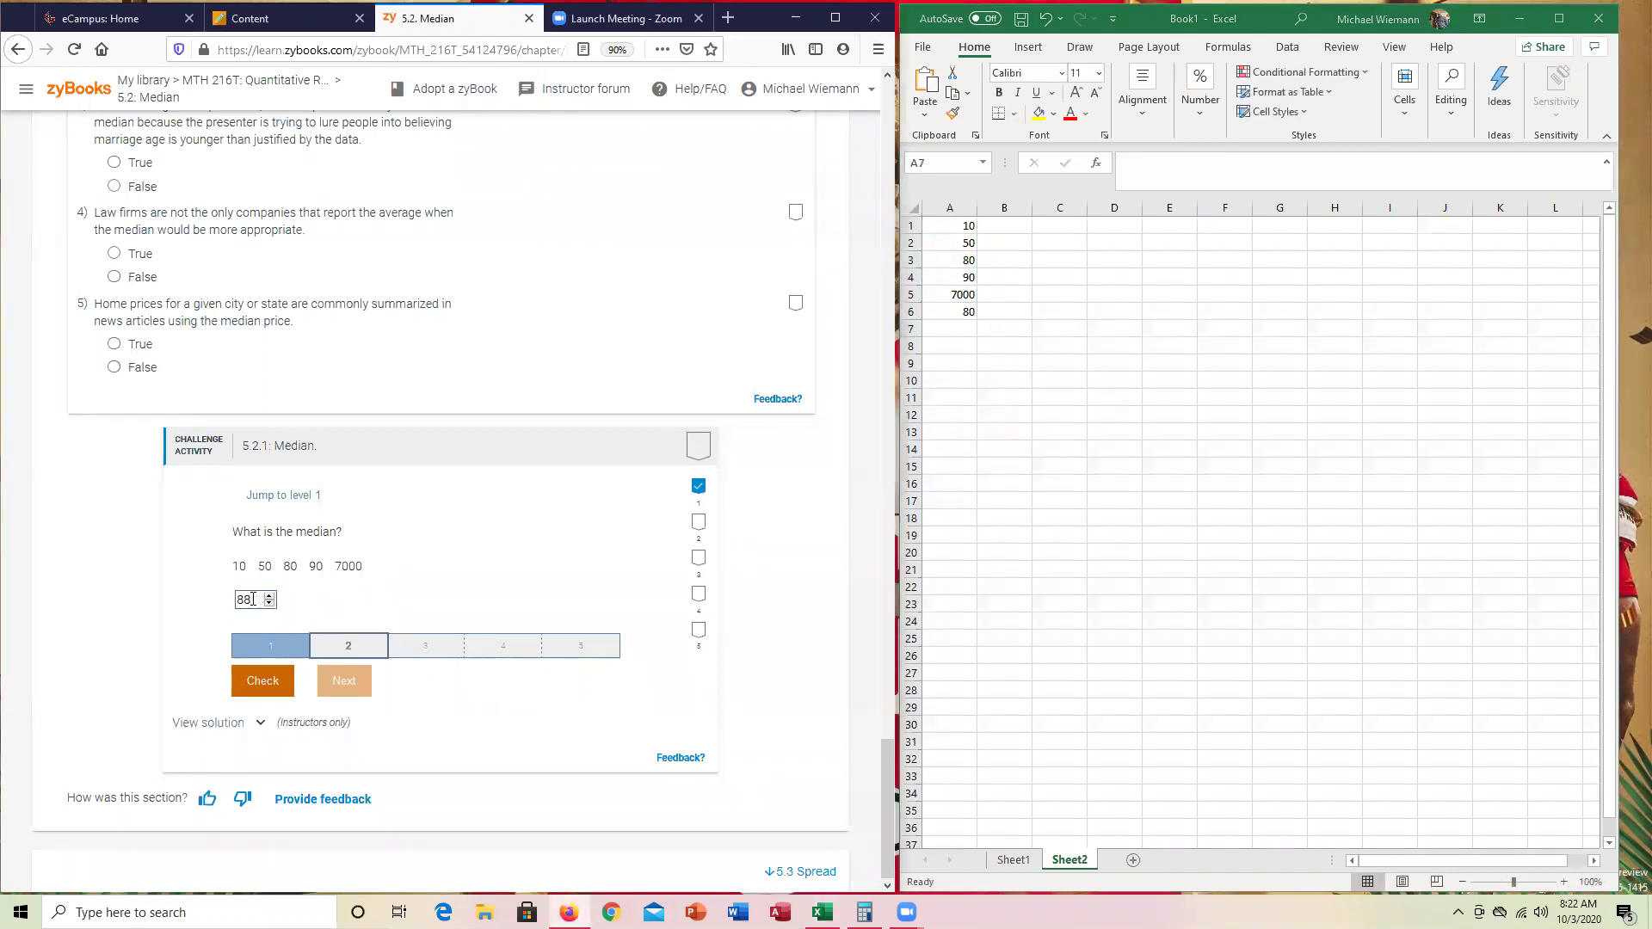
left_click(276, 682)
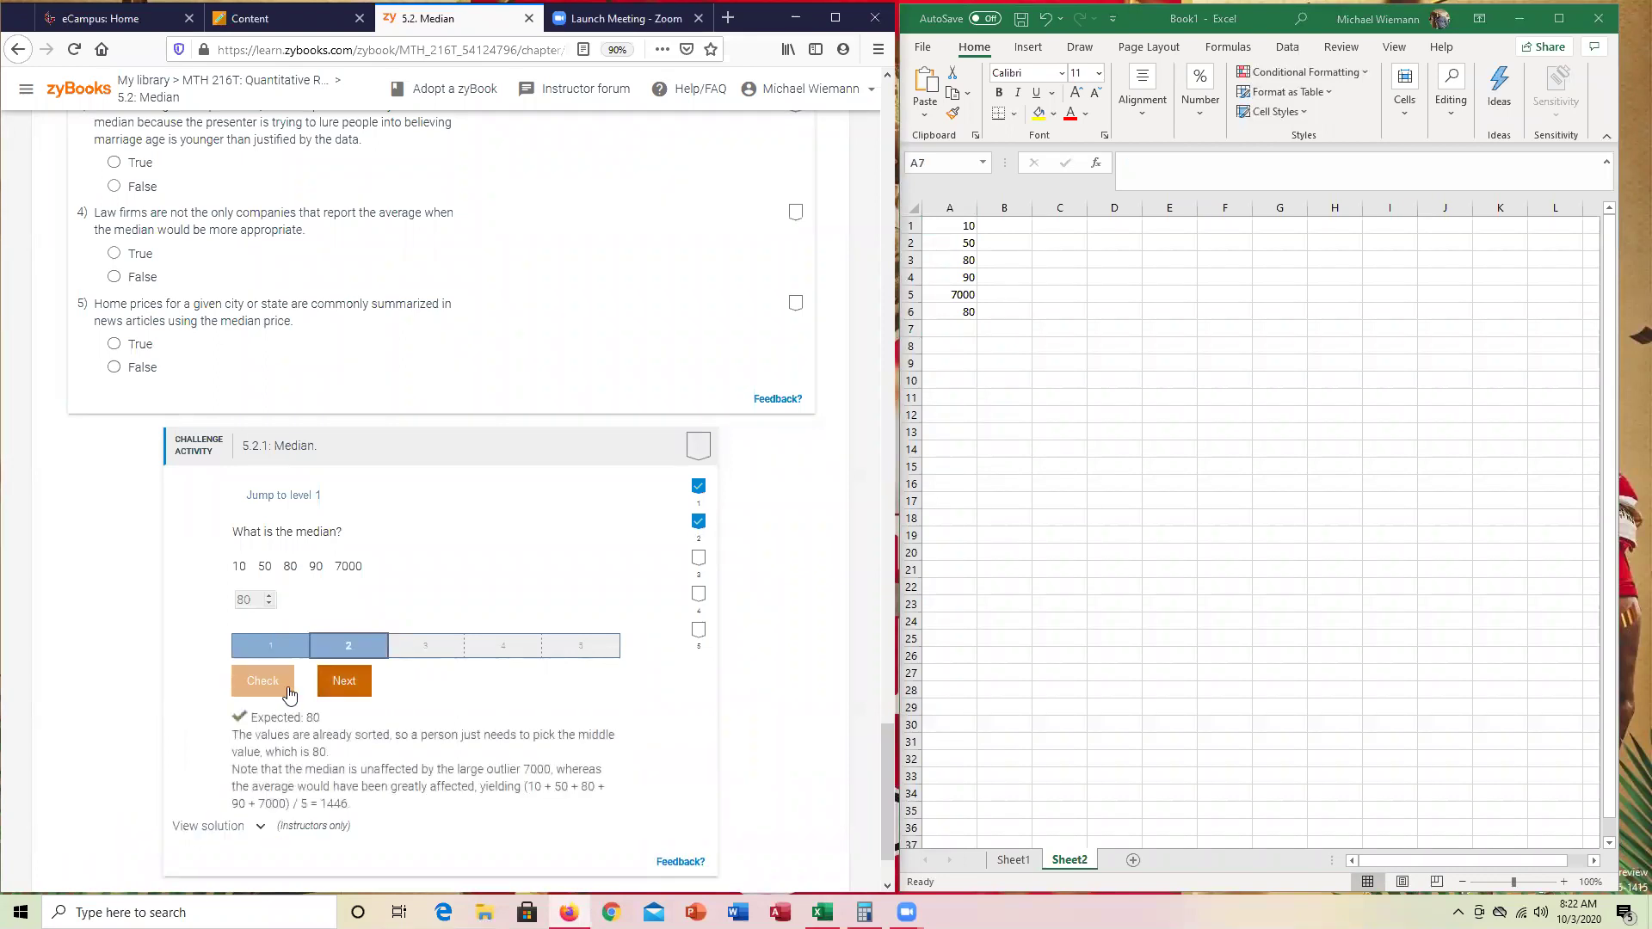
left_click(337, 685)
Clear A1:A6 and enter 85, 70 and 15 in A1:A3
left_click(954, 330)
left_click_drag(974, 230, 956, 311)
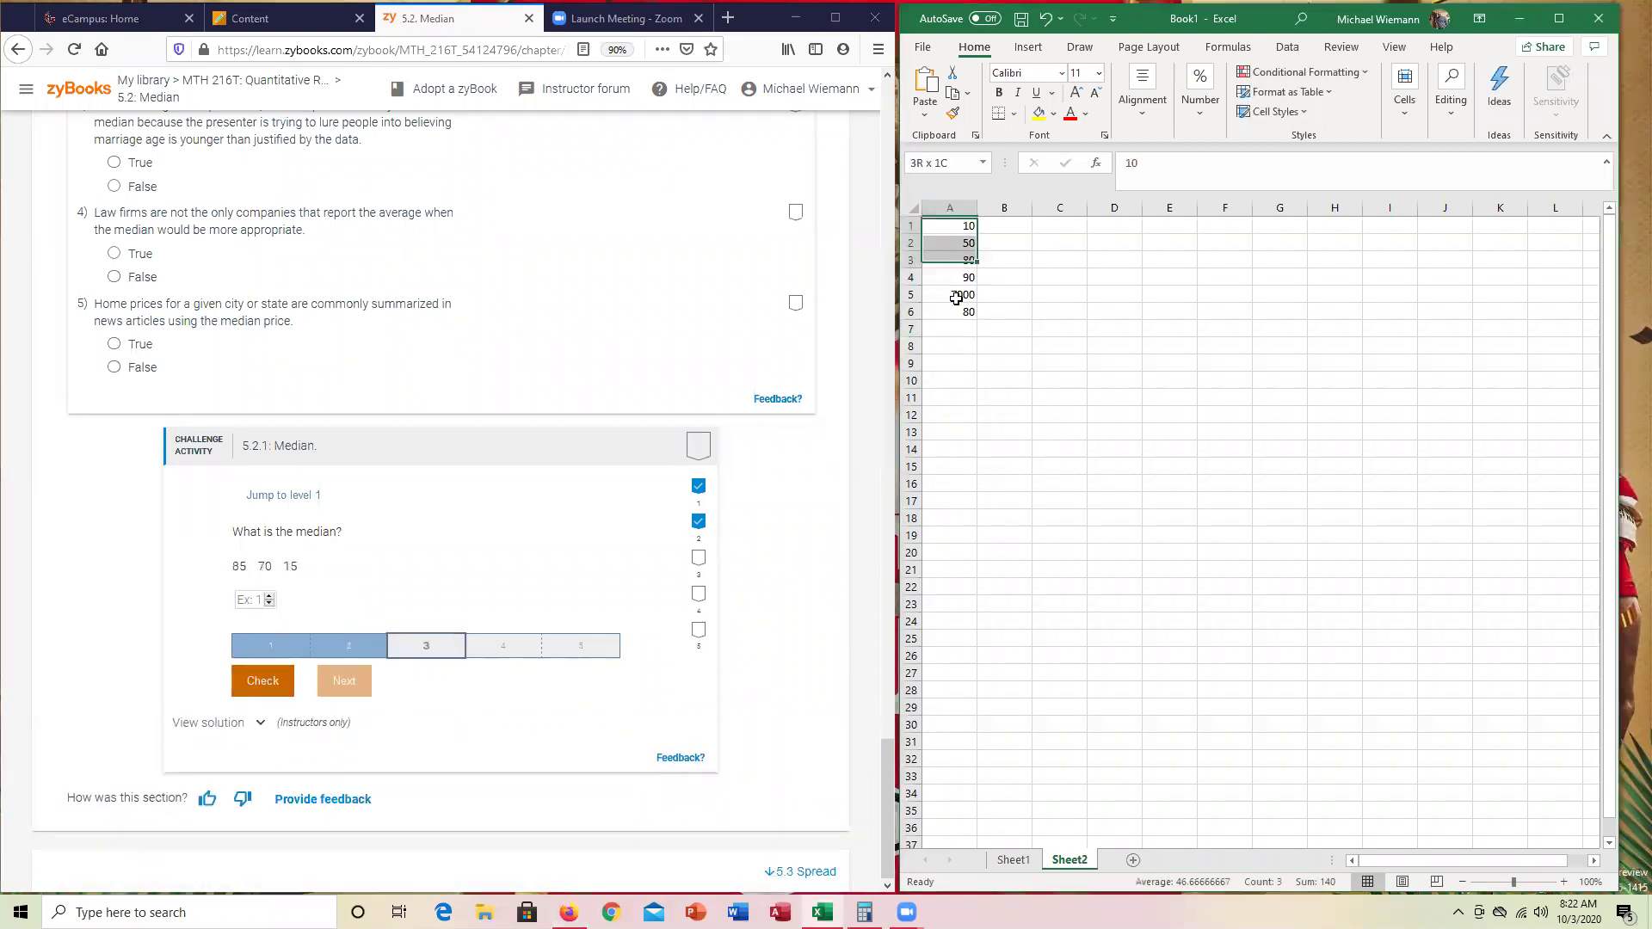
key("Delete")
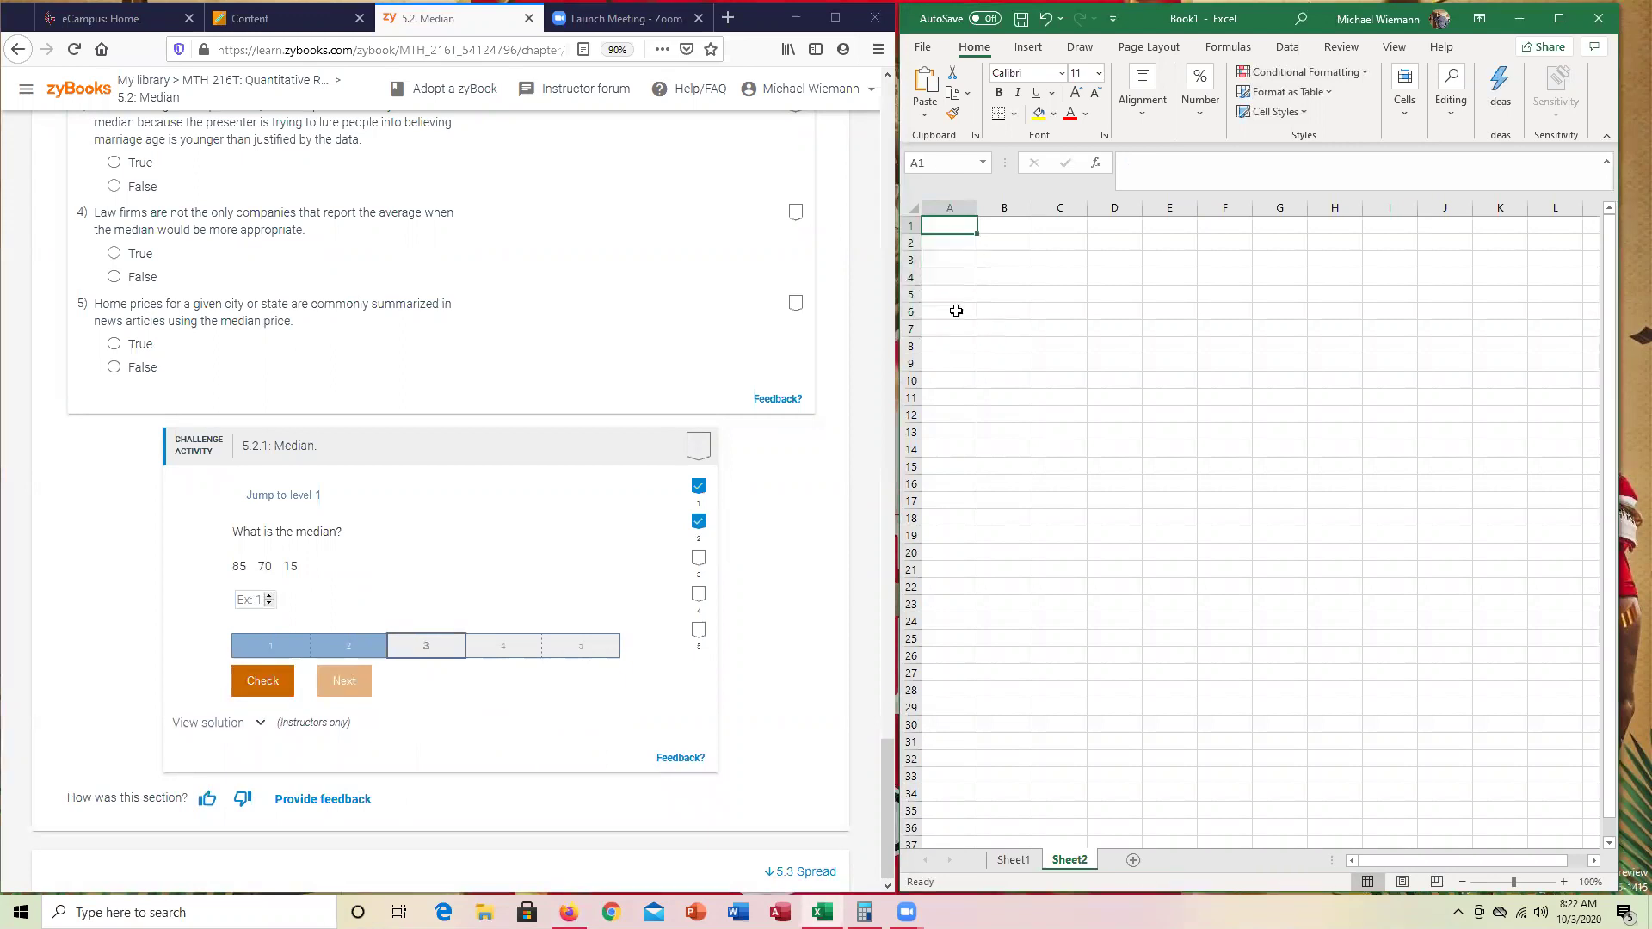
type("85")
key("Return")
type("70")
key("Return")
type("15")
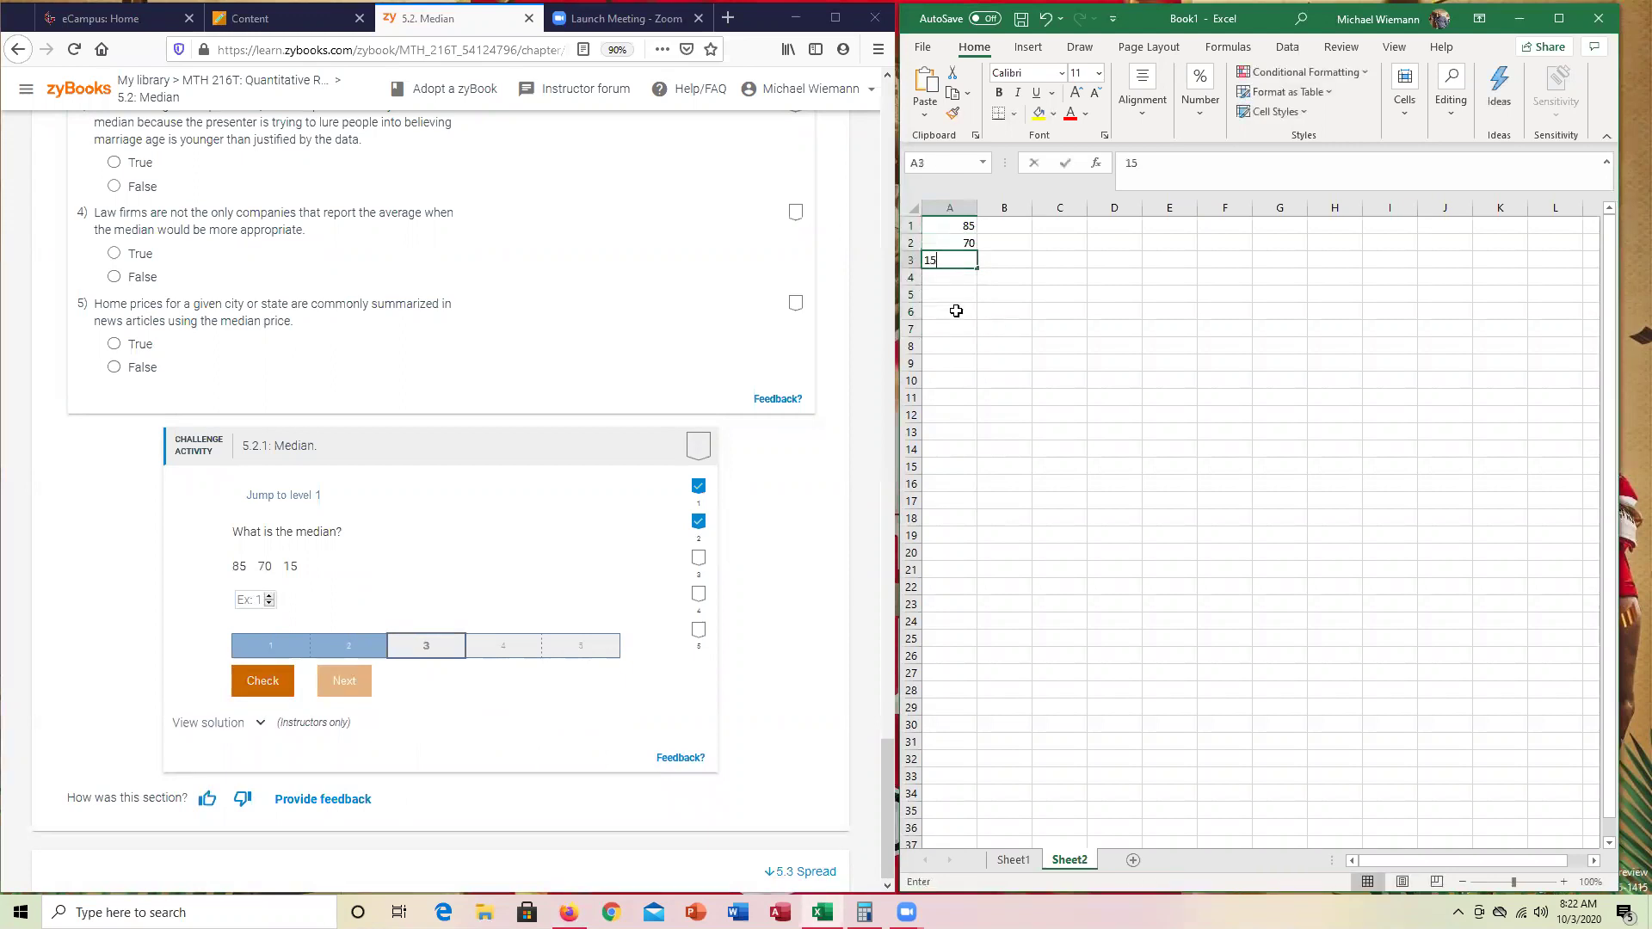
key("Return")
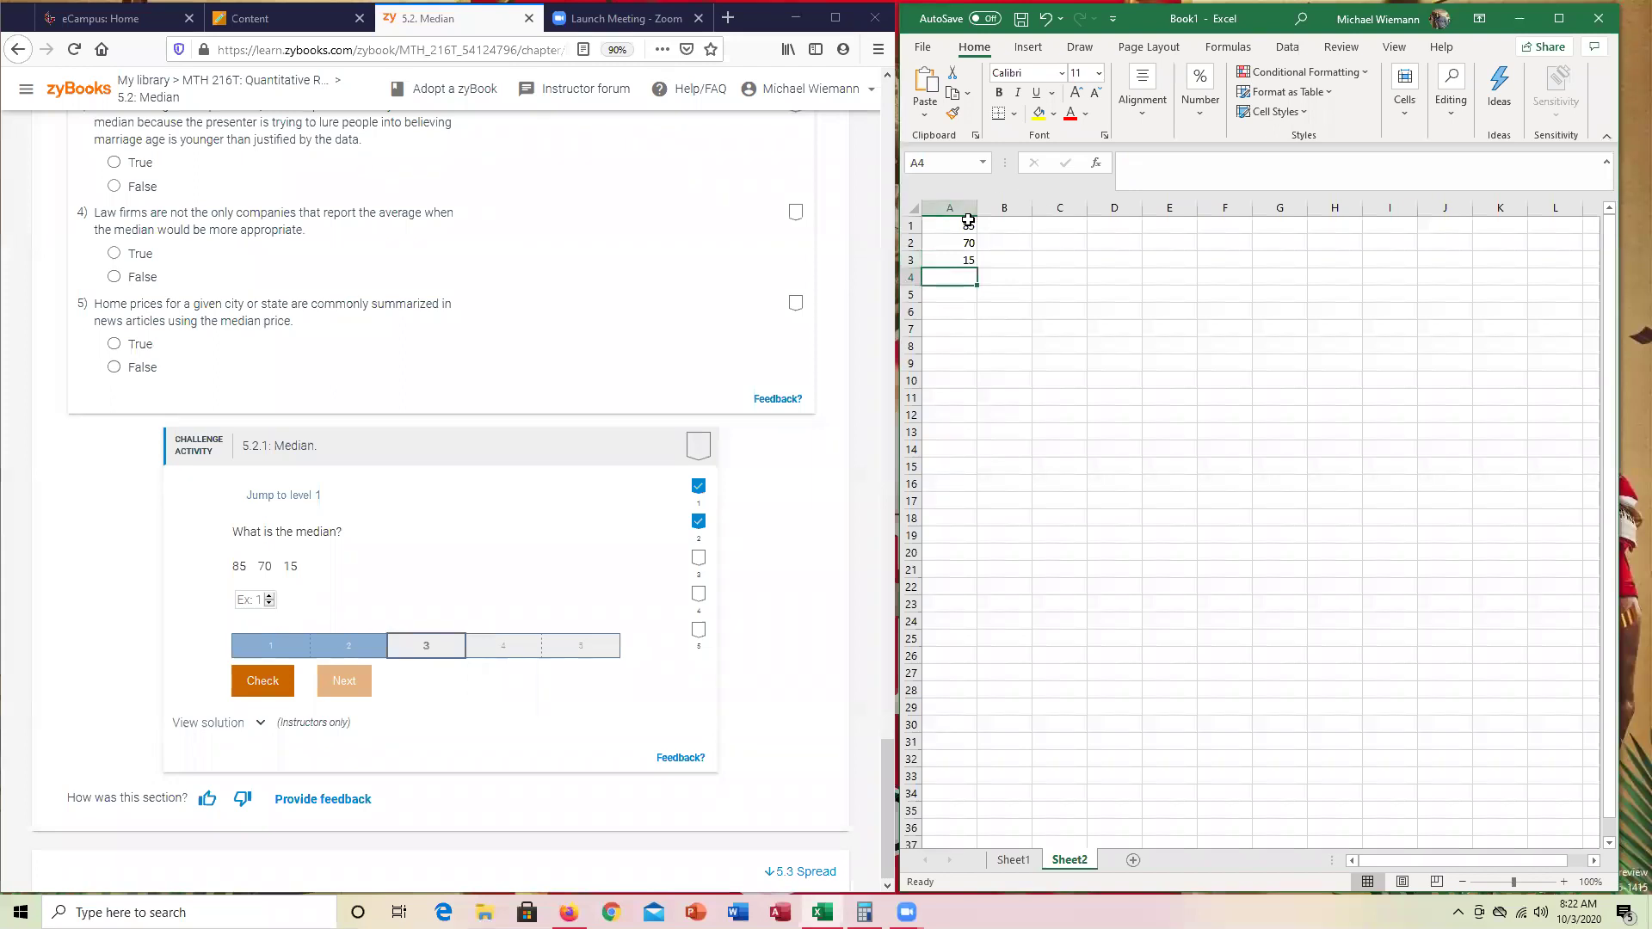
left_click(966, 244)
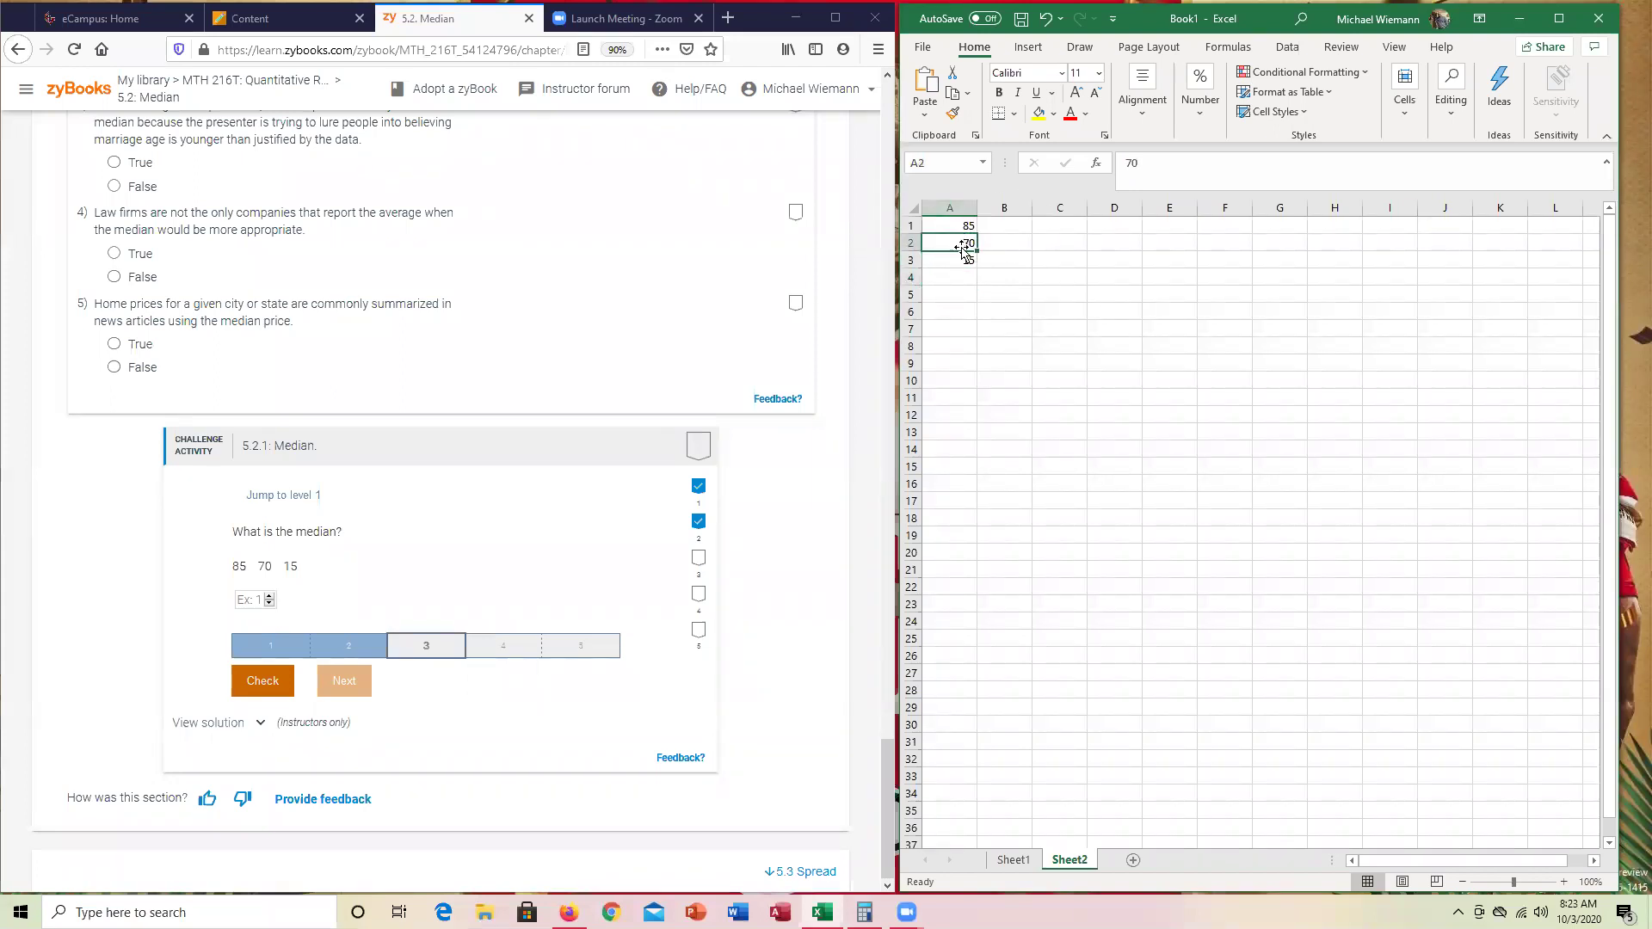
type("15")
Put =MEDIAN(A1:A3) in A4 and submit its result 70 for level 3
left_click(965, 278)
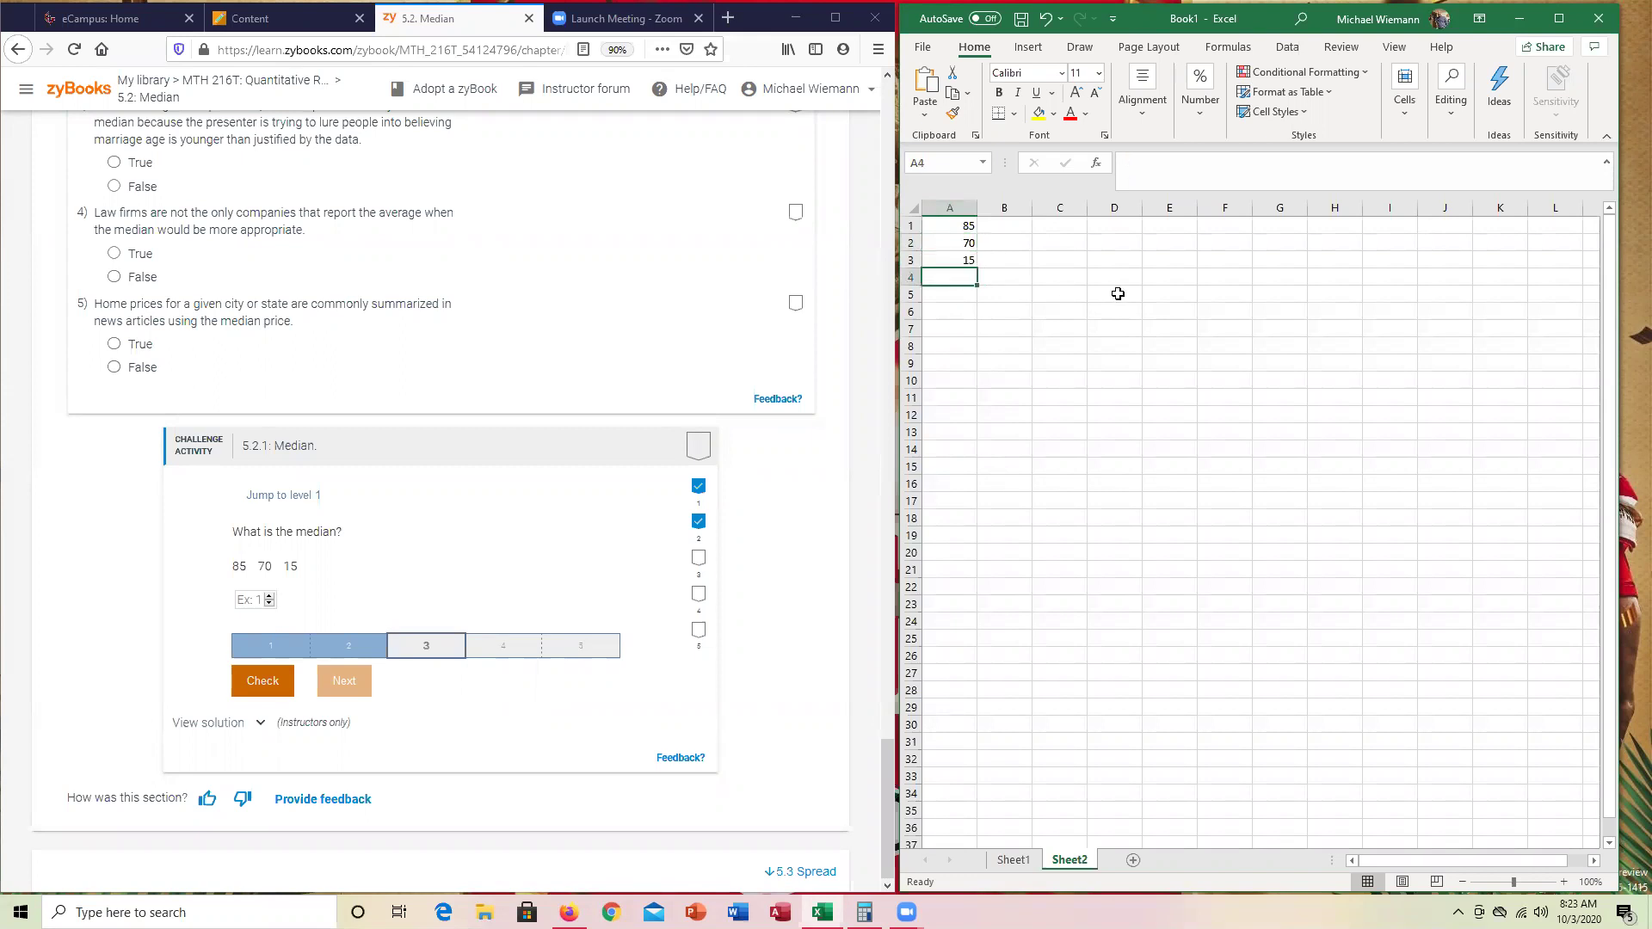
type("=median(")
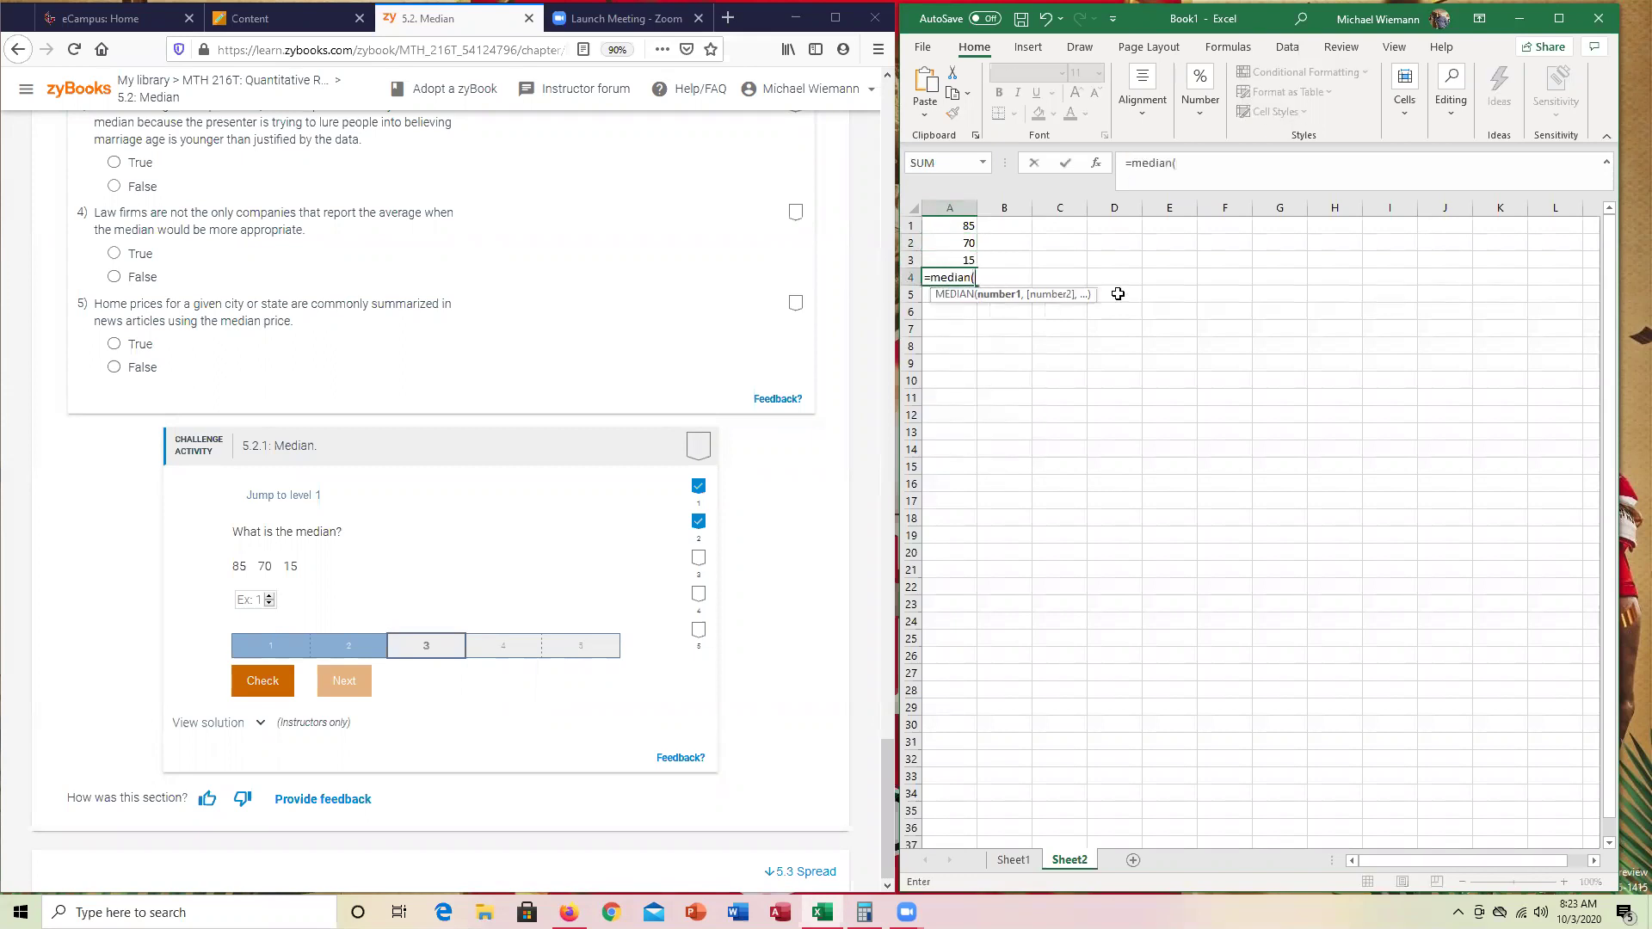
key("Up")
key("shift+Up")
key("shift+Up")
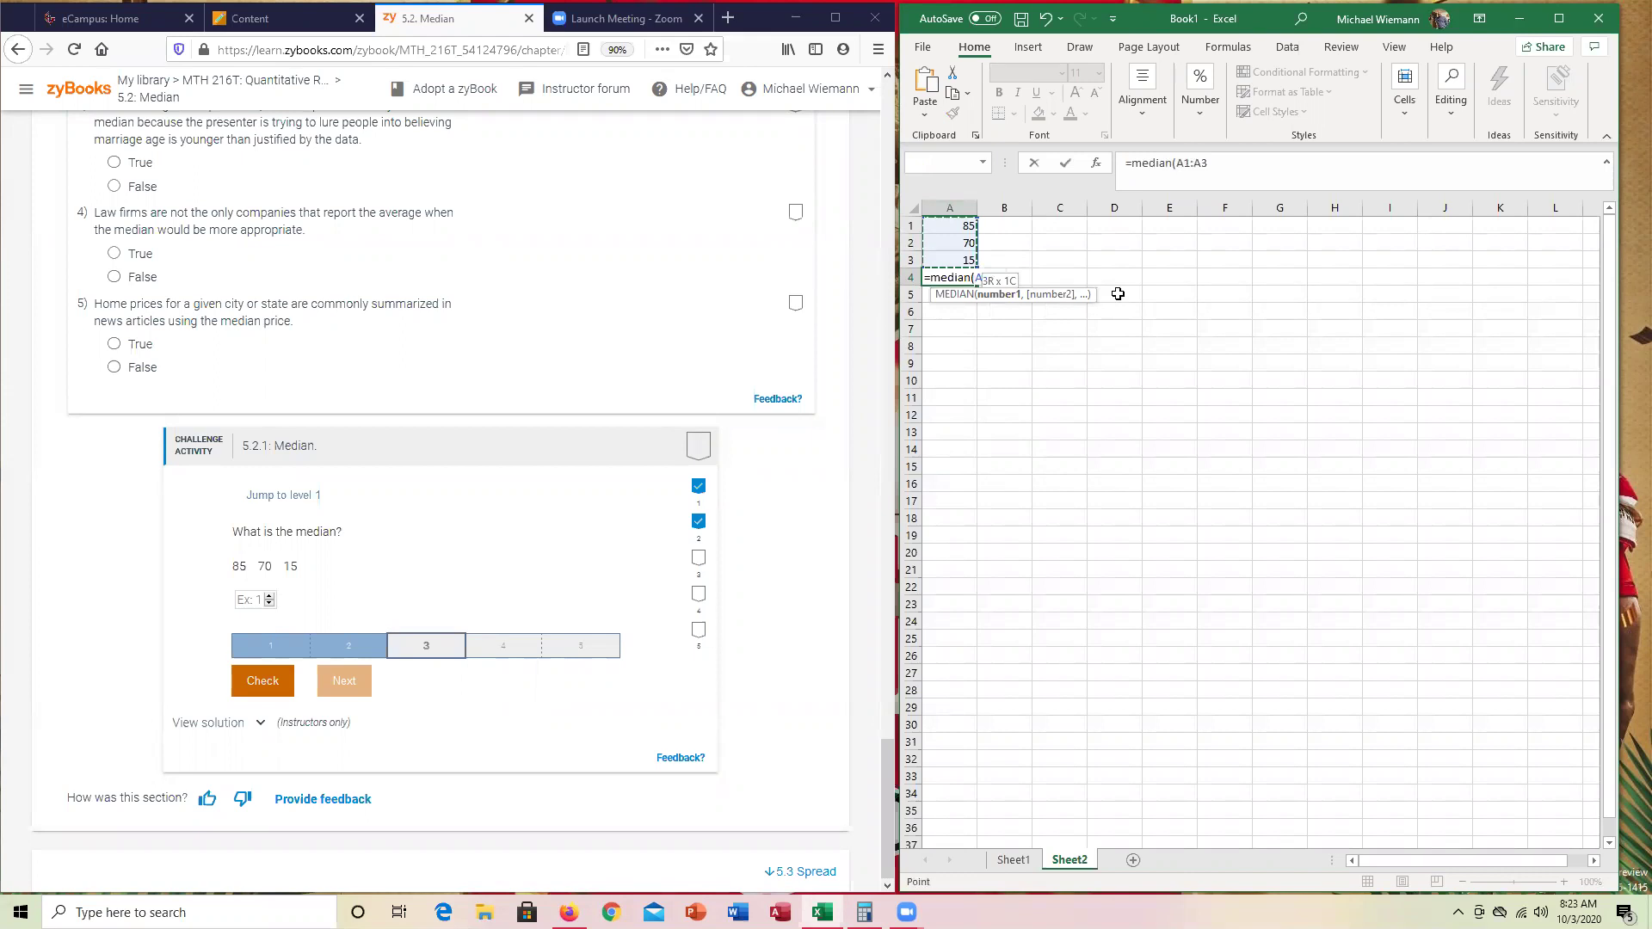
key("Return")
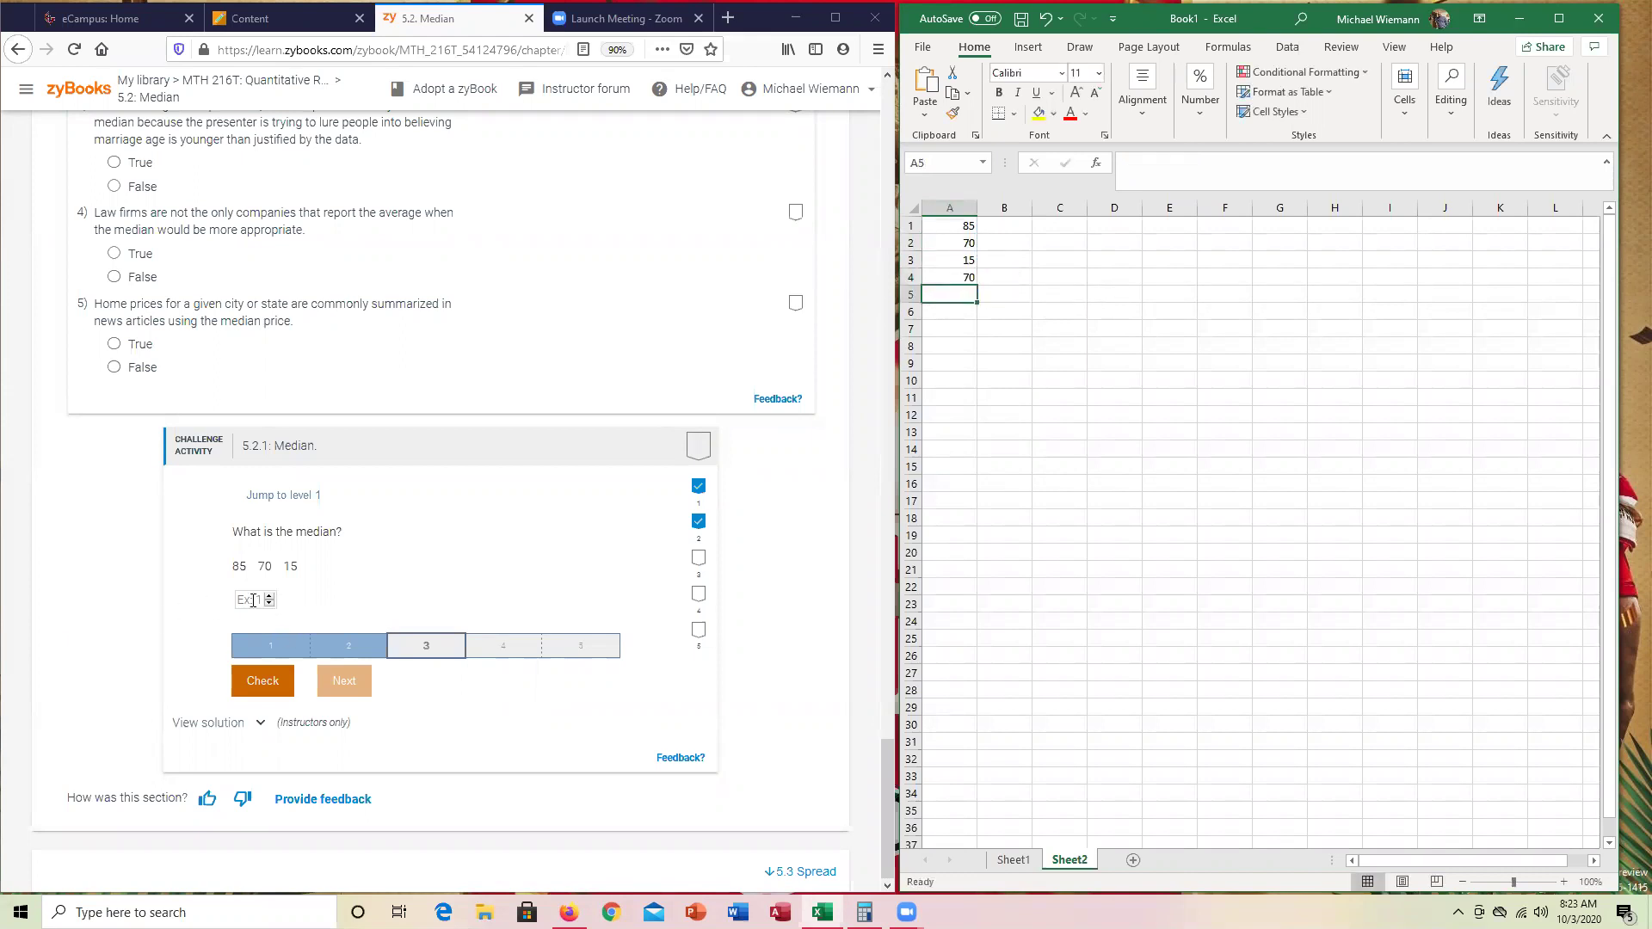
left_click(253, 600)
type("70")
left_click(262, 681)
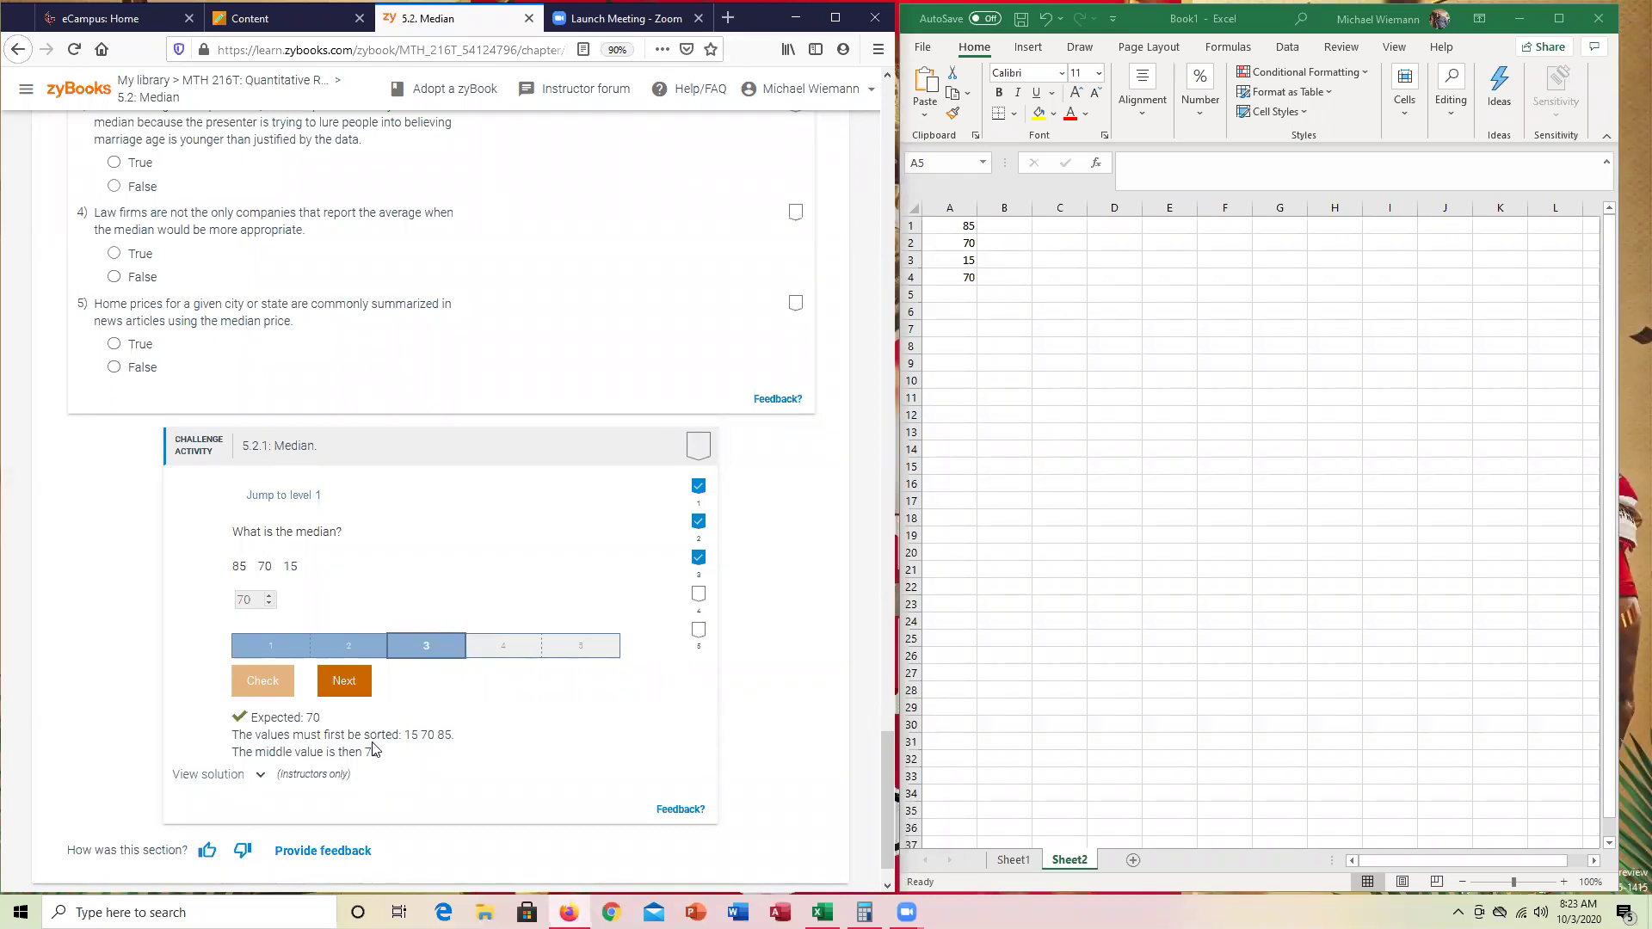
left_click(345, 680)
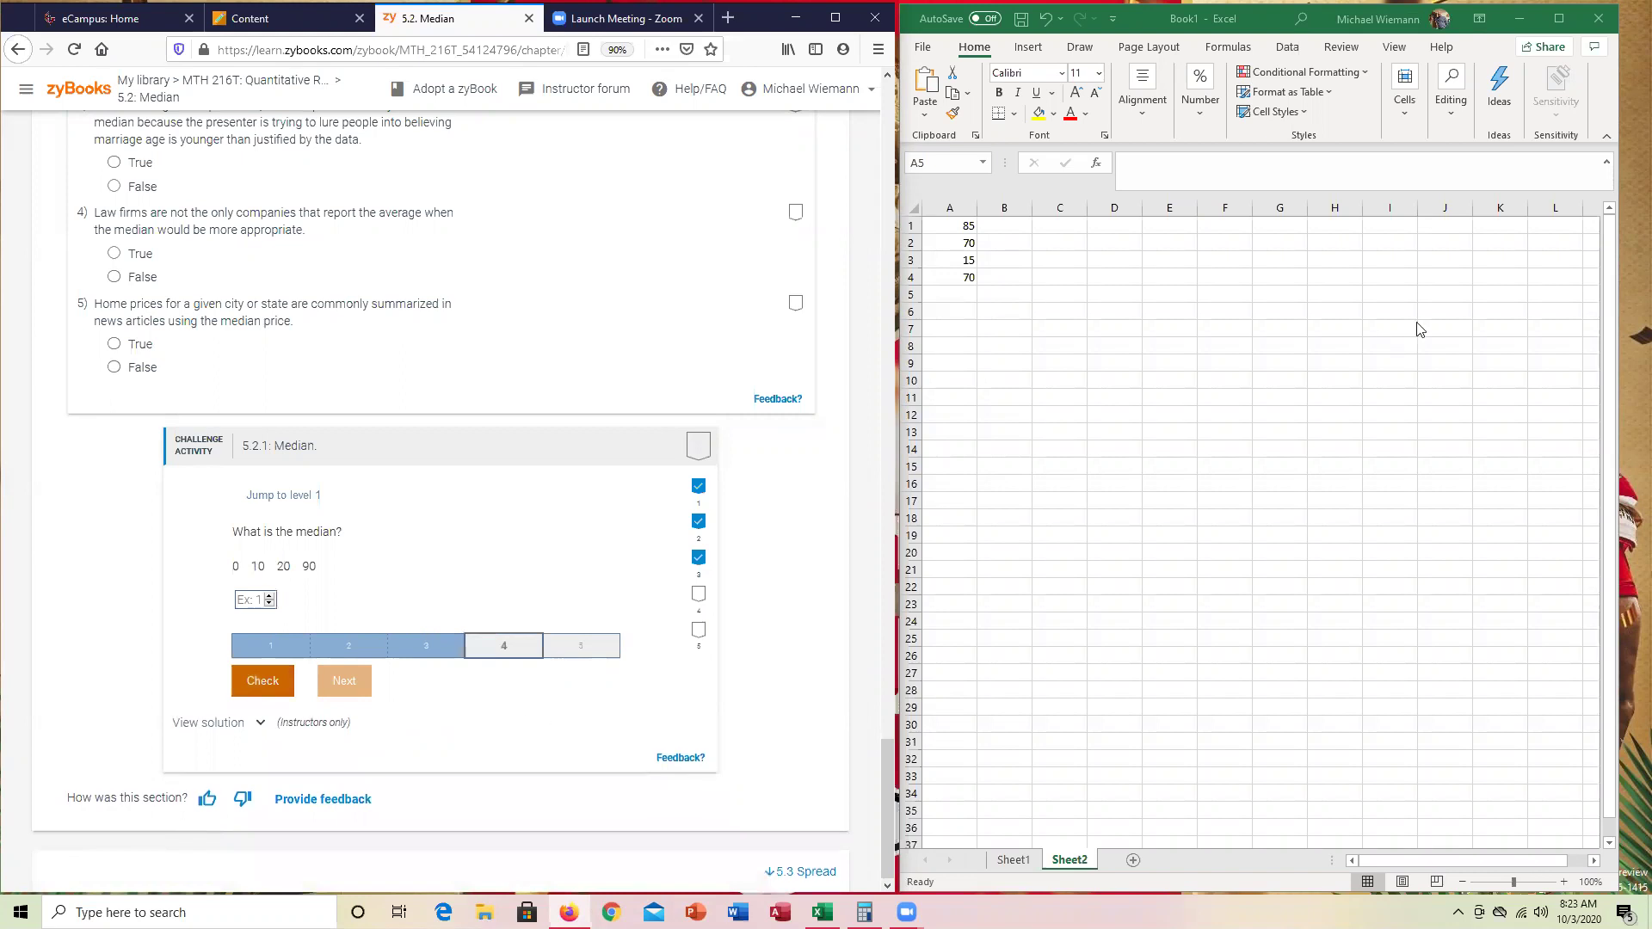
Clear A1:A4, enter 0, 10, 20, 90, and select the middle pair 10 and 20
left_click_drag(968, 228, 965, 276)
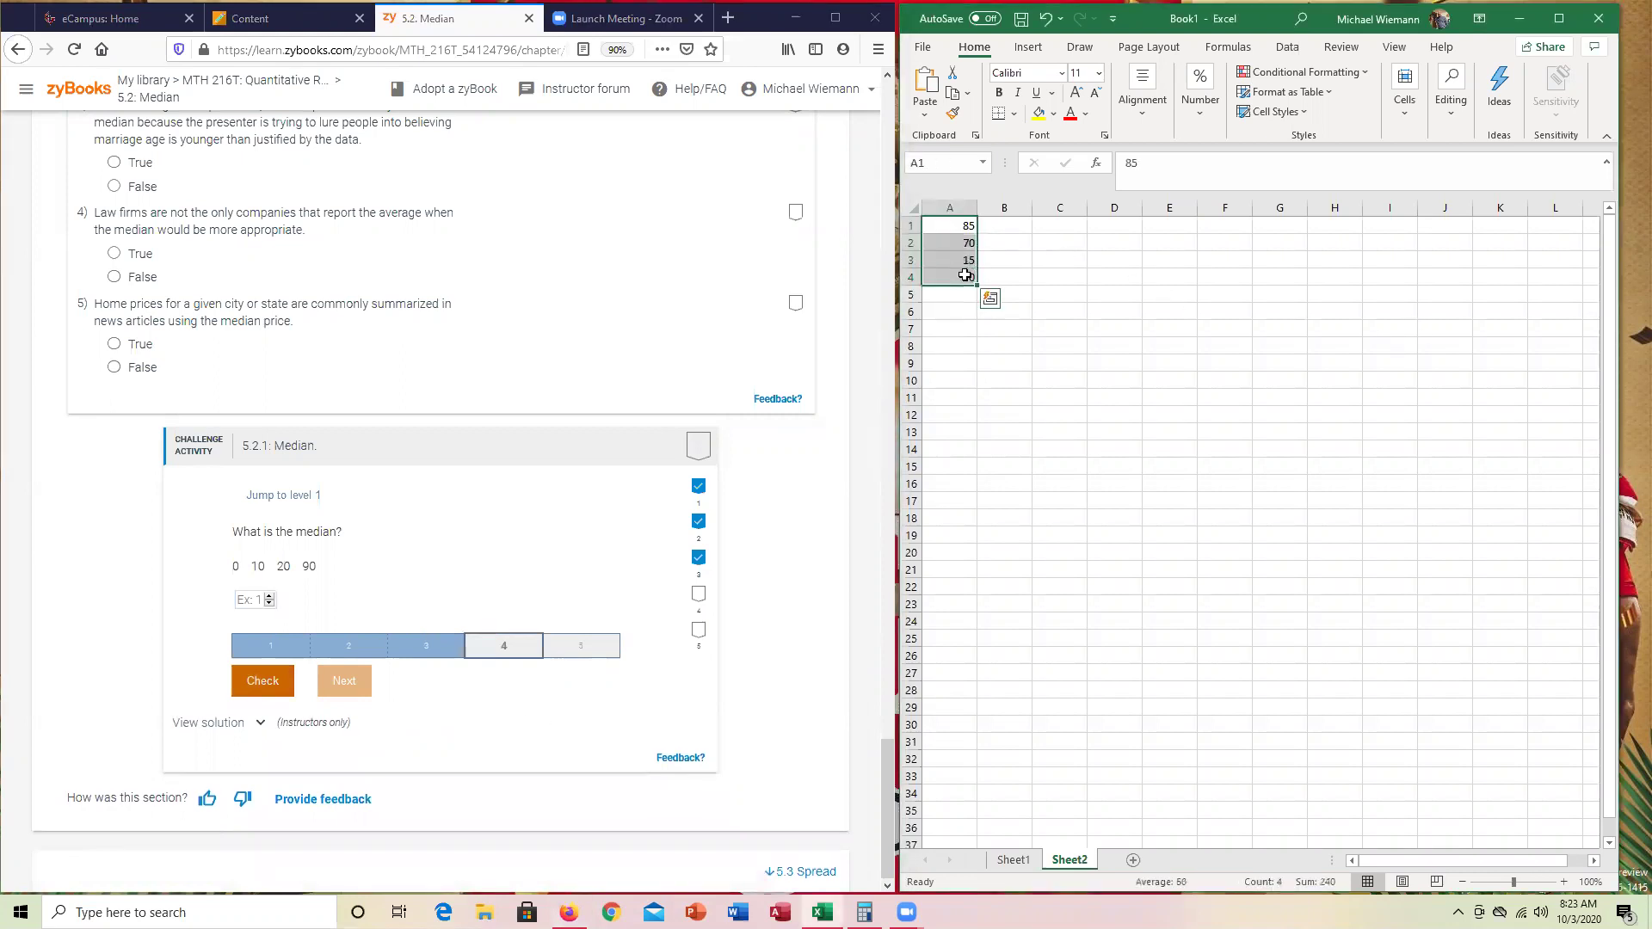
key("Delete")
key("ctrl+Home")
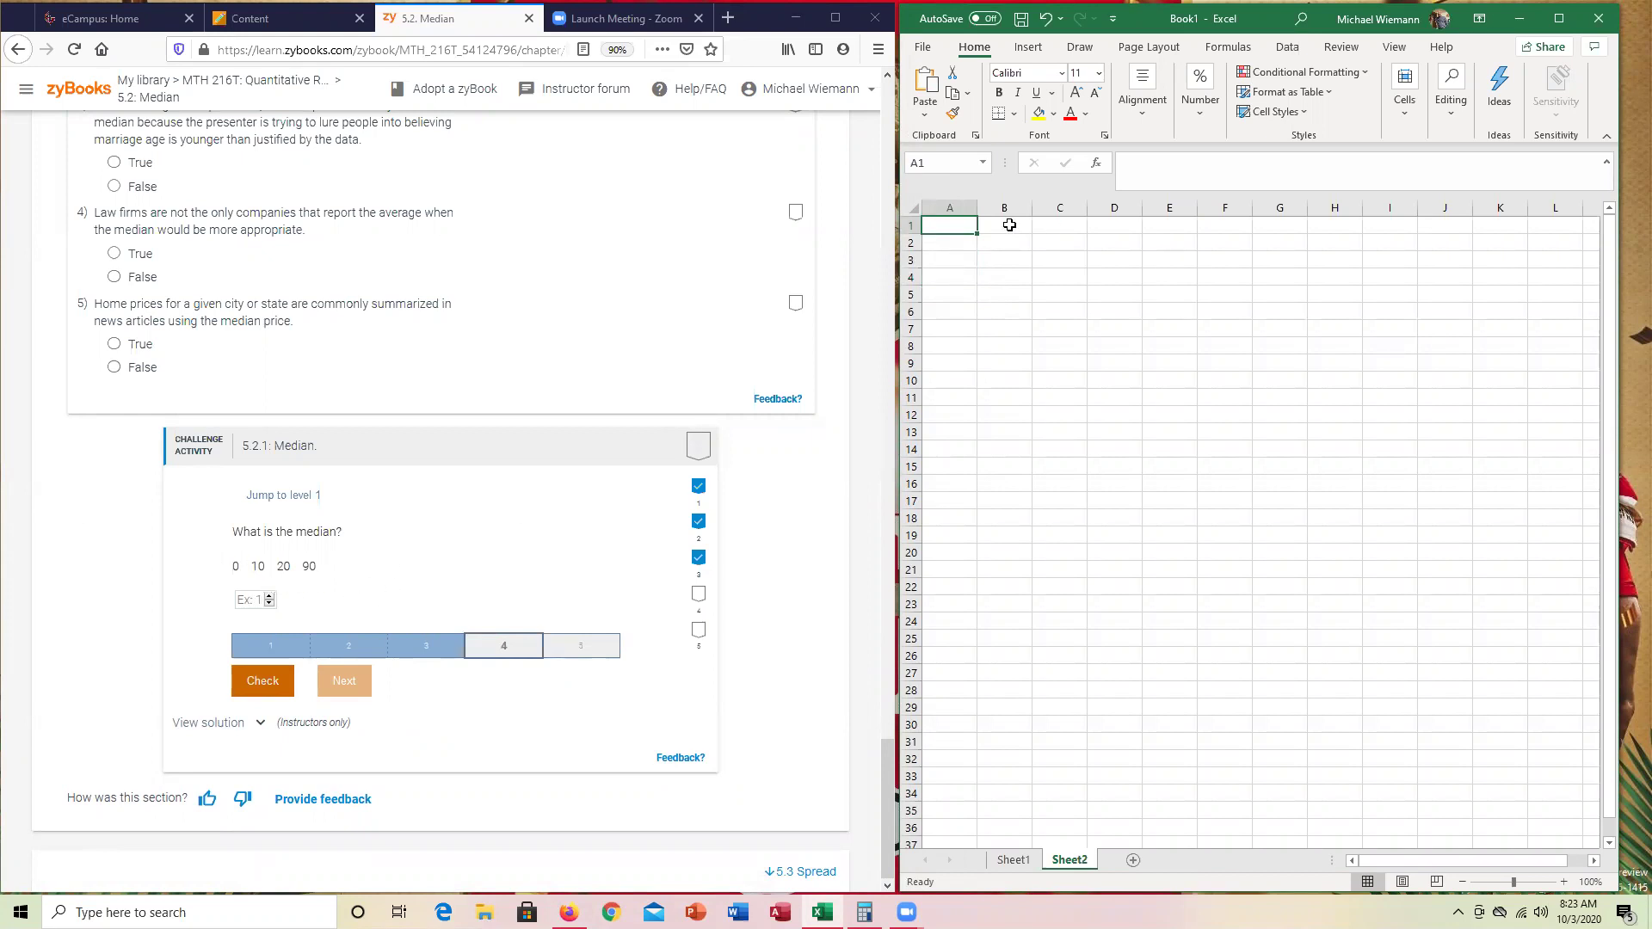
type("0")
key("Return")
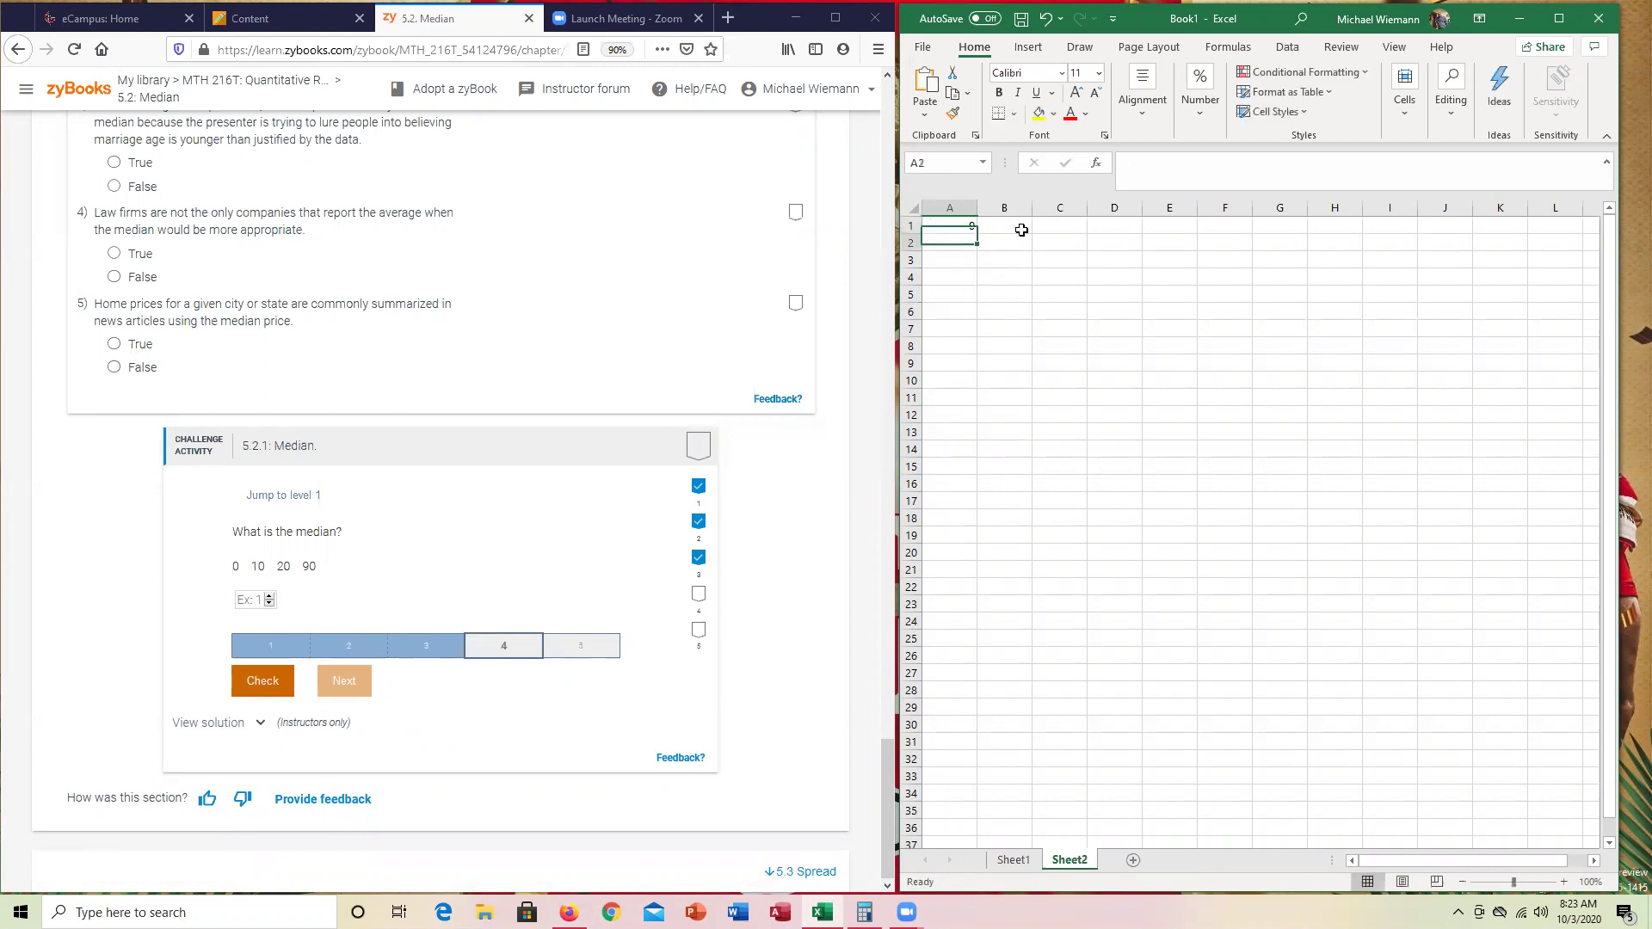
type("10")
key("Return")
type("20")
key("Return")
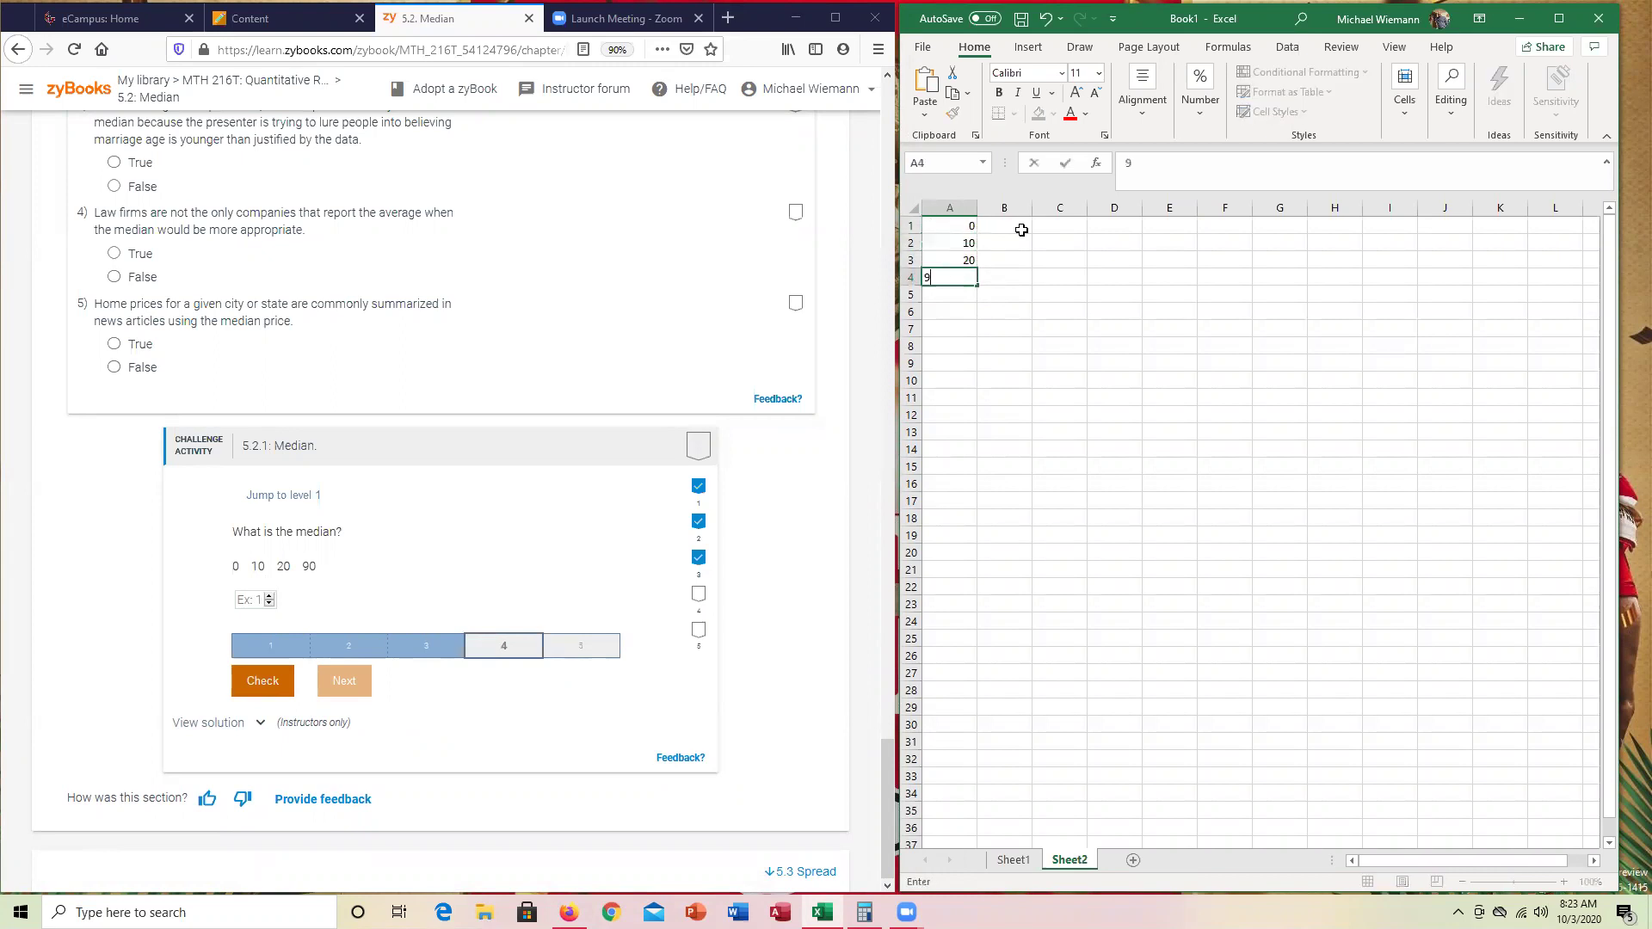
type("90")
key("Return")
key("Up")
key("Up")
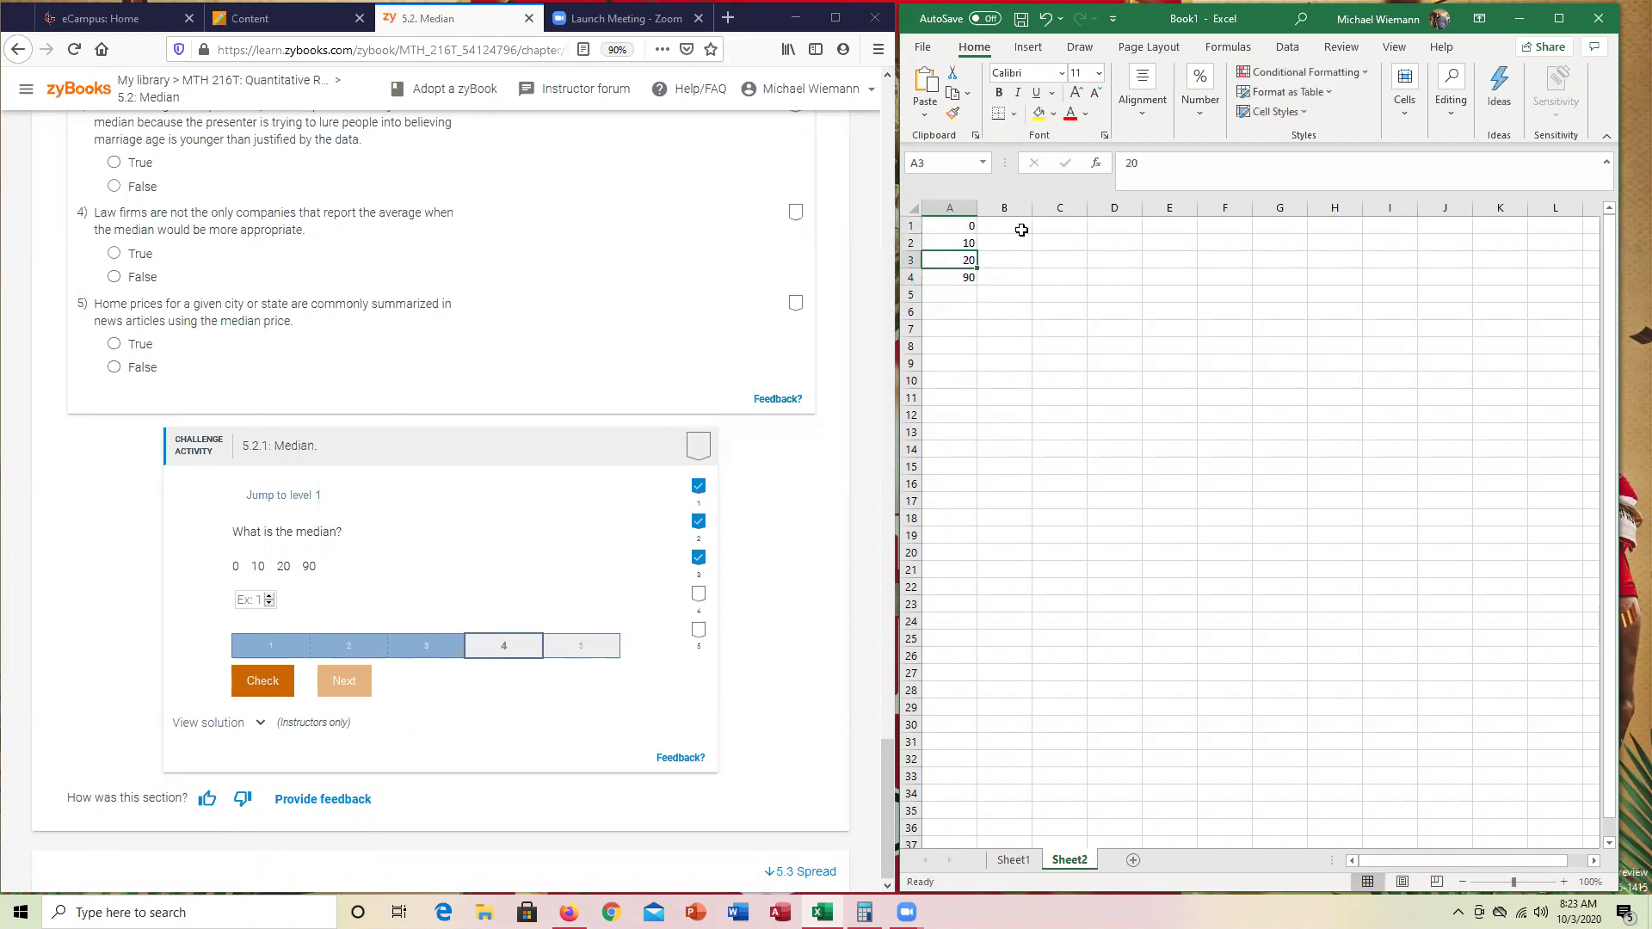
key("Up")
key("shift+Down")
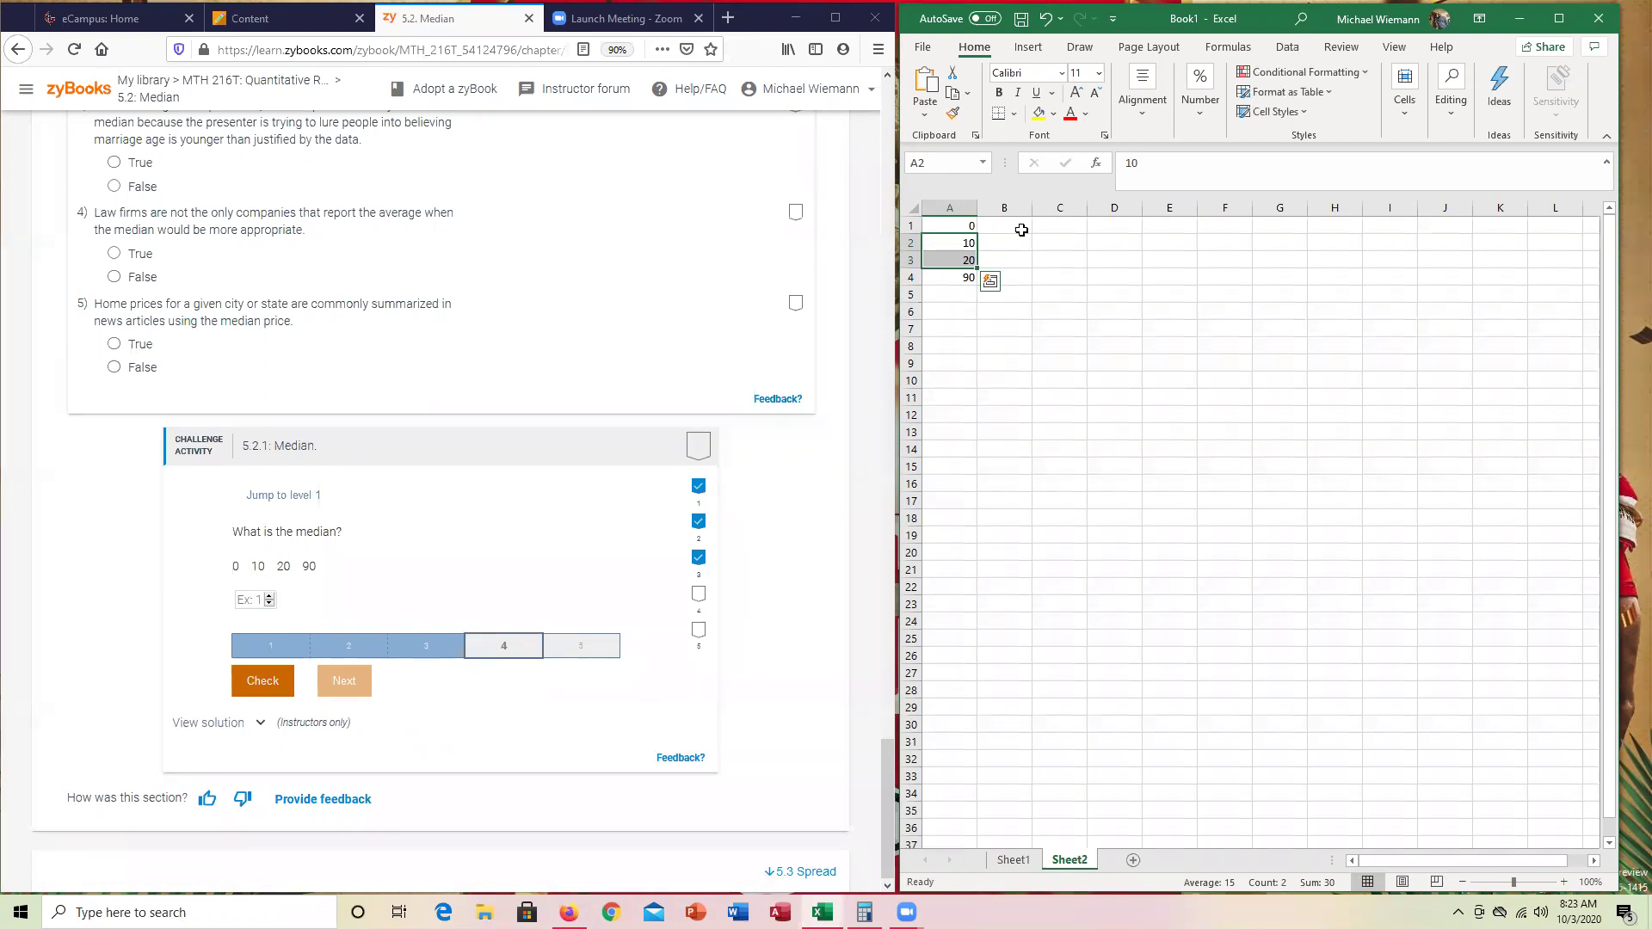
Enter =MEDIAN(A1:A4) in A5 below the four values
key("Down")
key("Down")
key("Down")
type("=m")
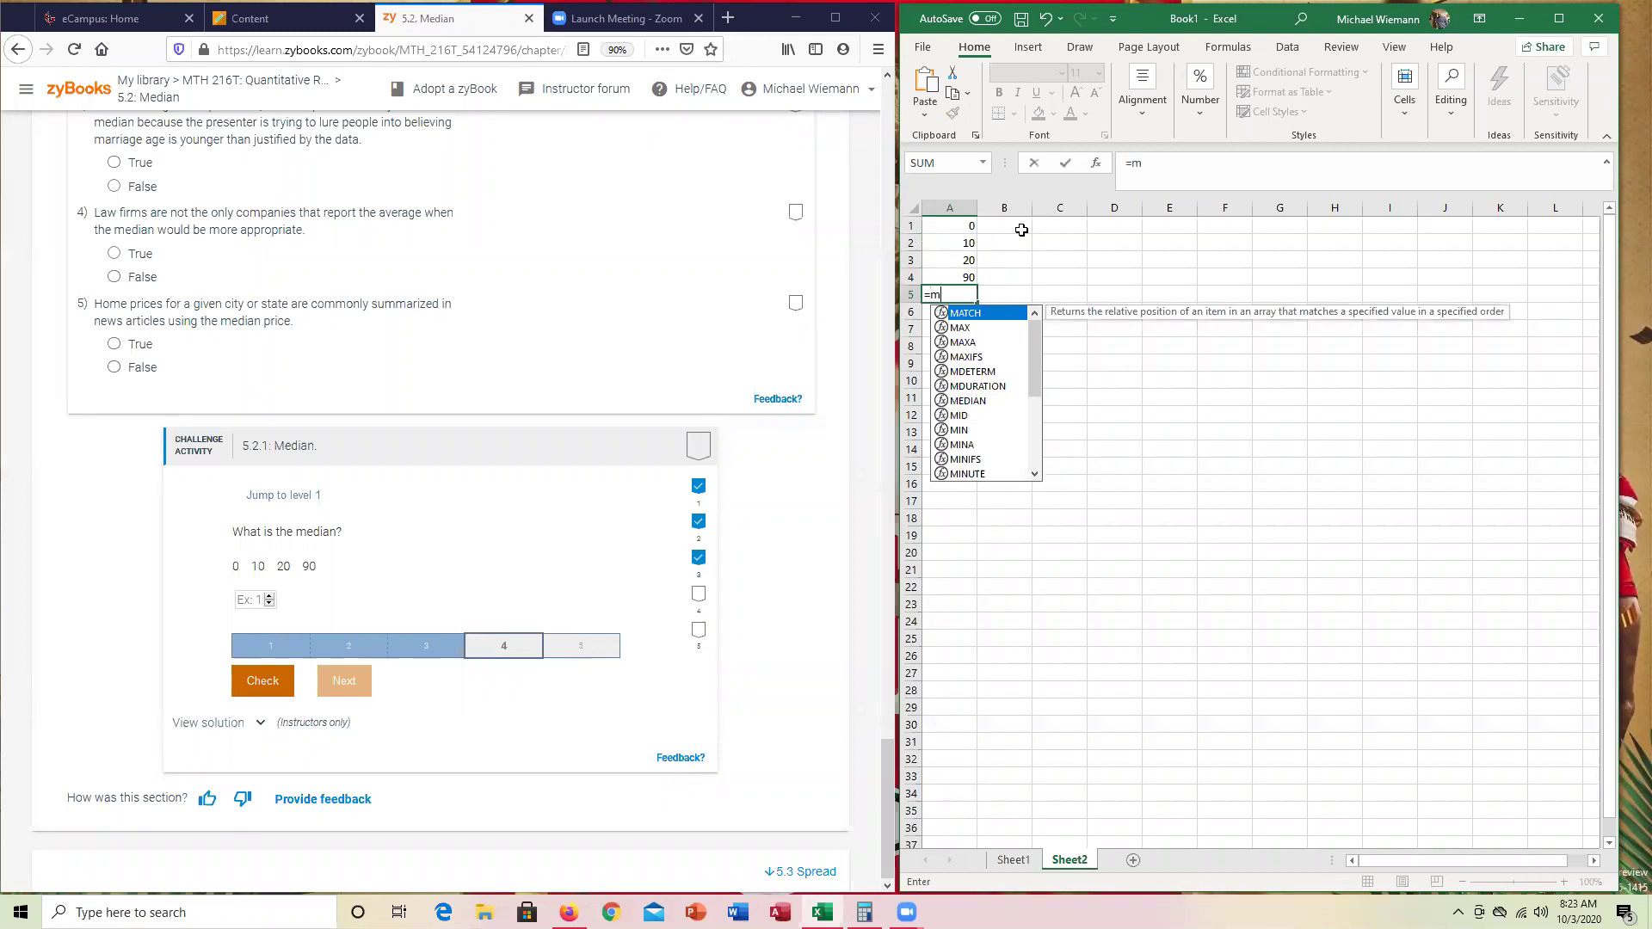
type("edian(")
key("Up")
key("Up")
key("Up")
key("Up")
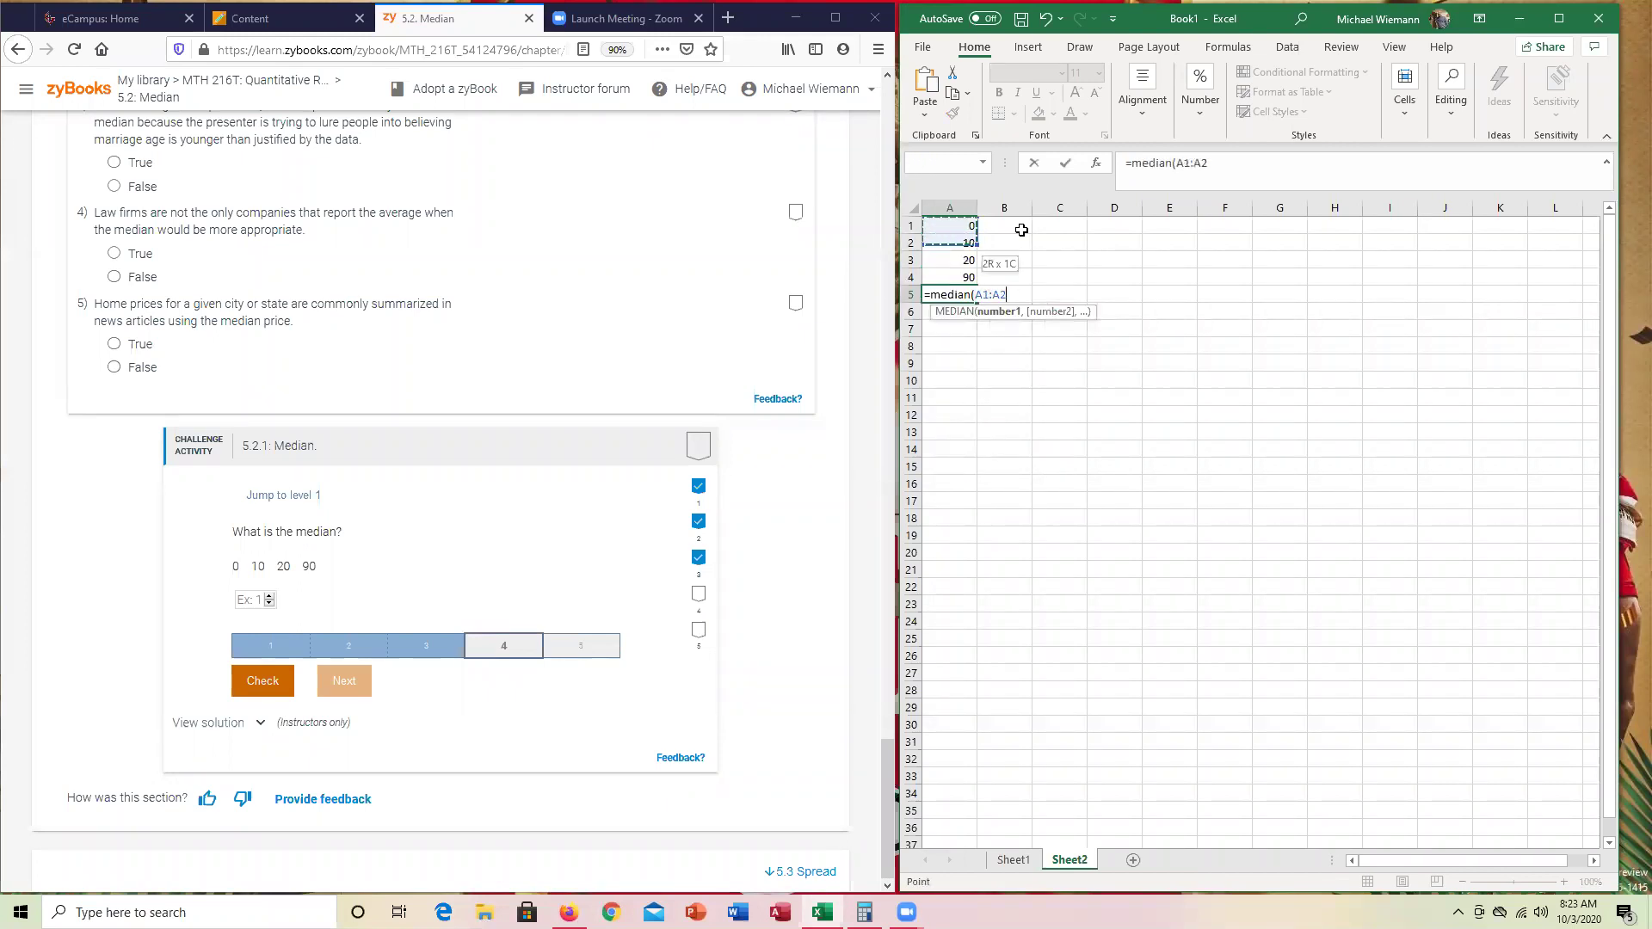
key("shift+Down")
key("shift+Down")
key("shift+Down")
key("Return")
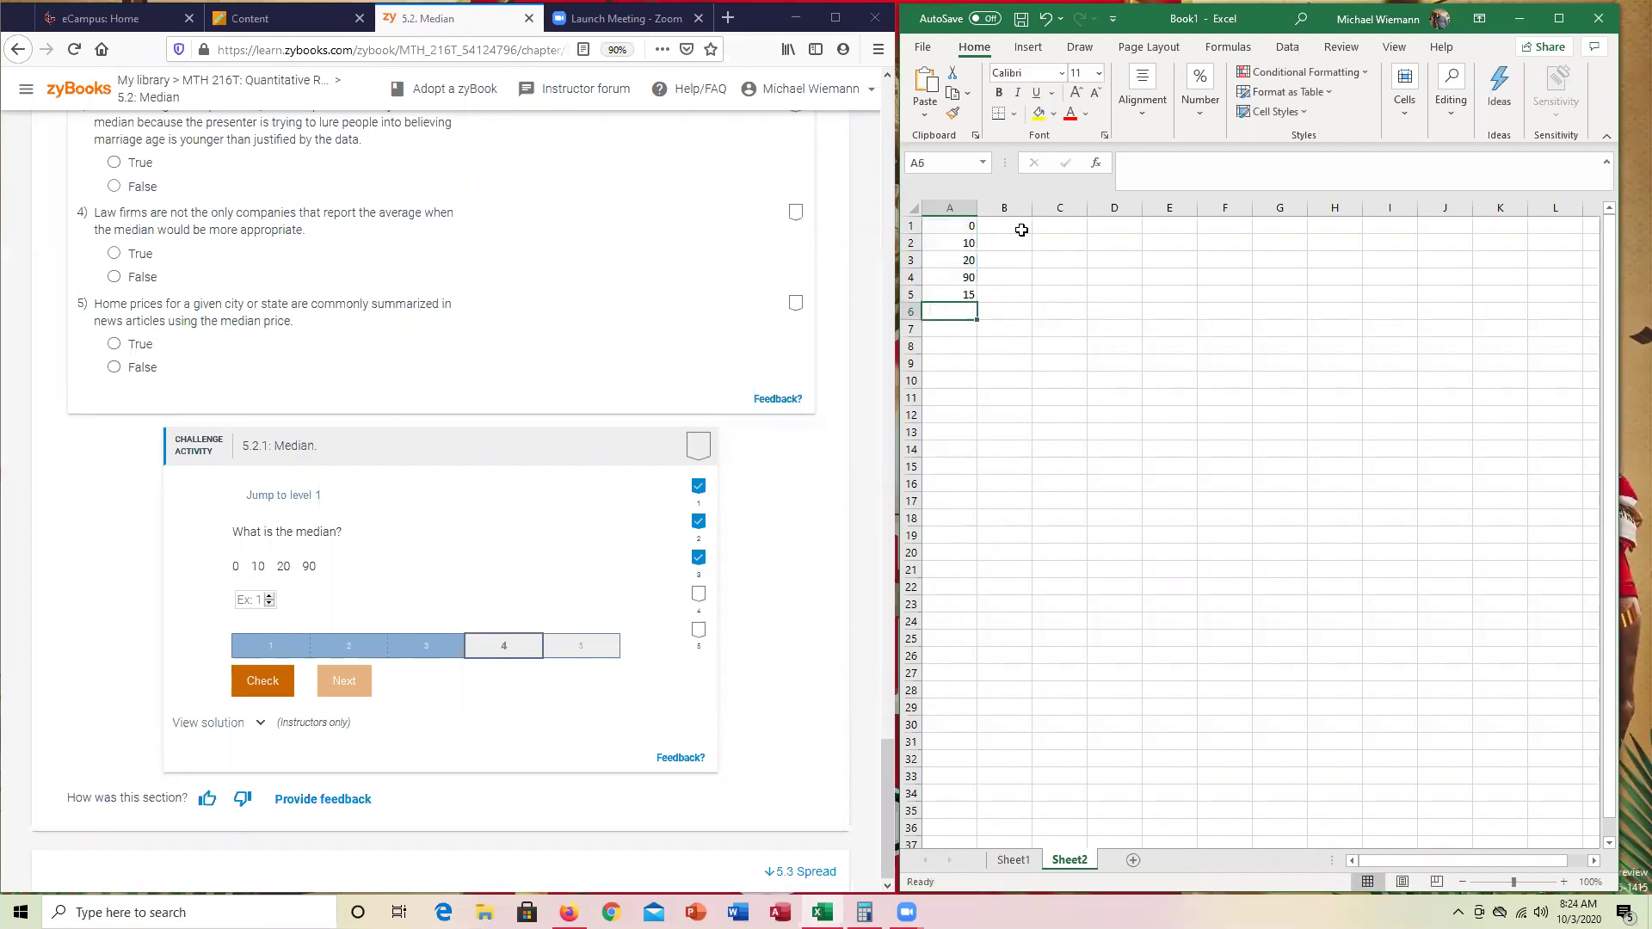
Verify the formula's range and middle values, then submit 15 for level 4
key("Up")
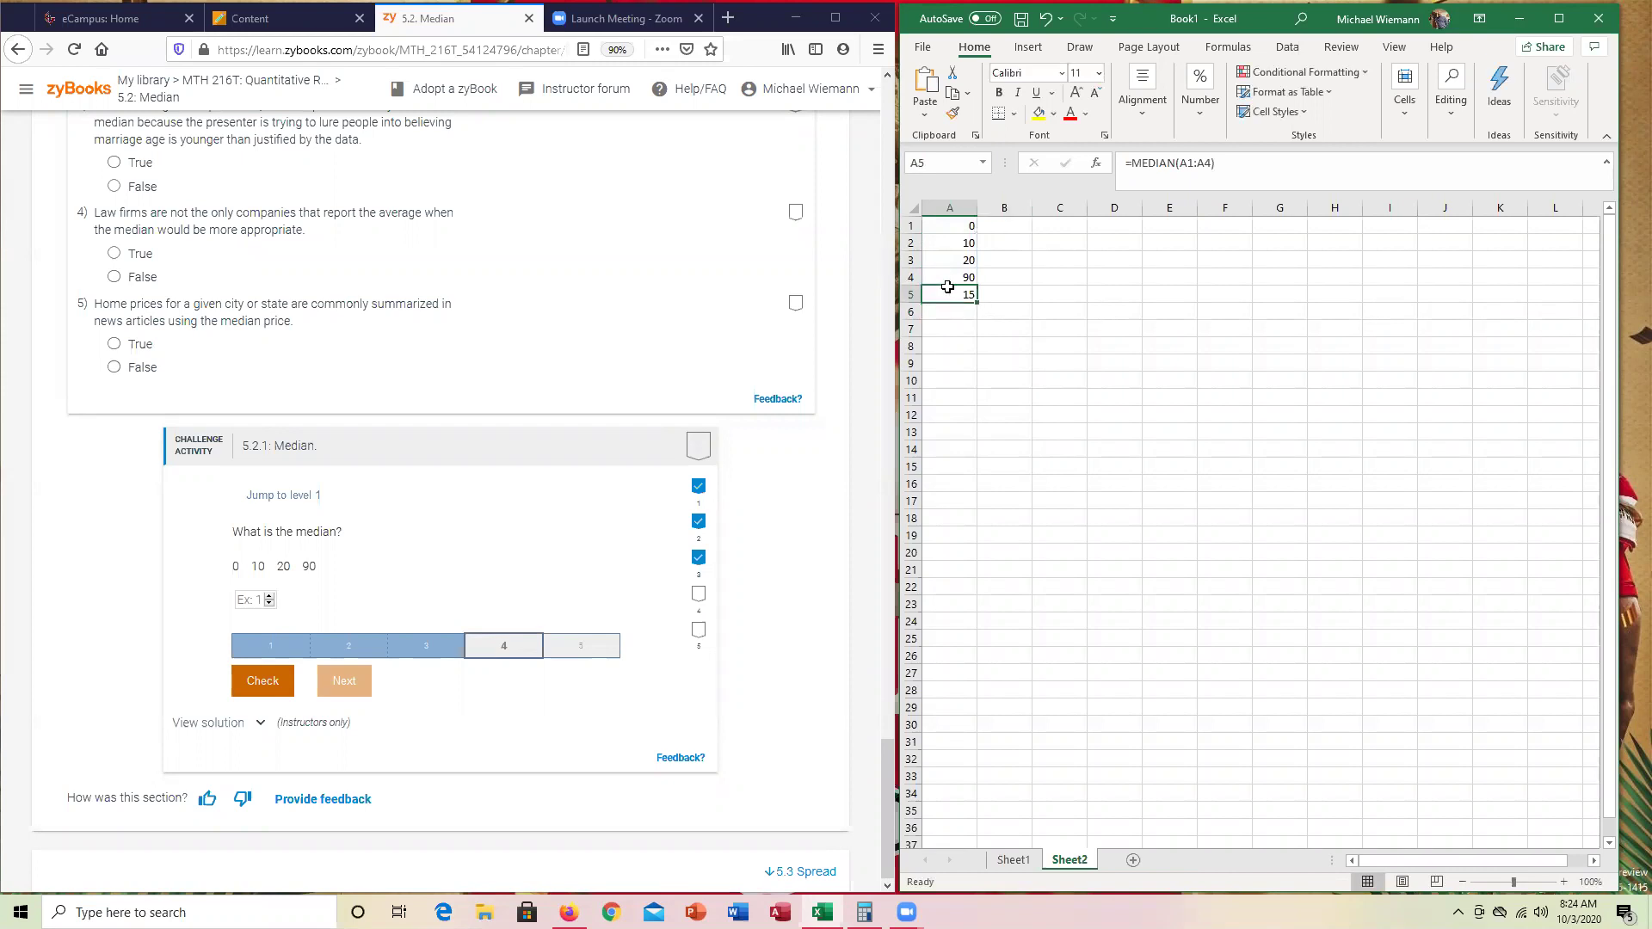
double_click(967, 292)
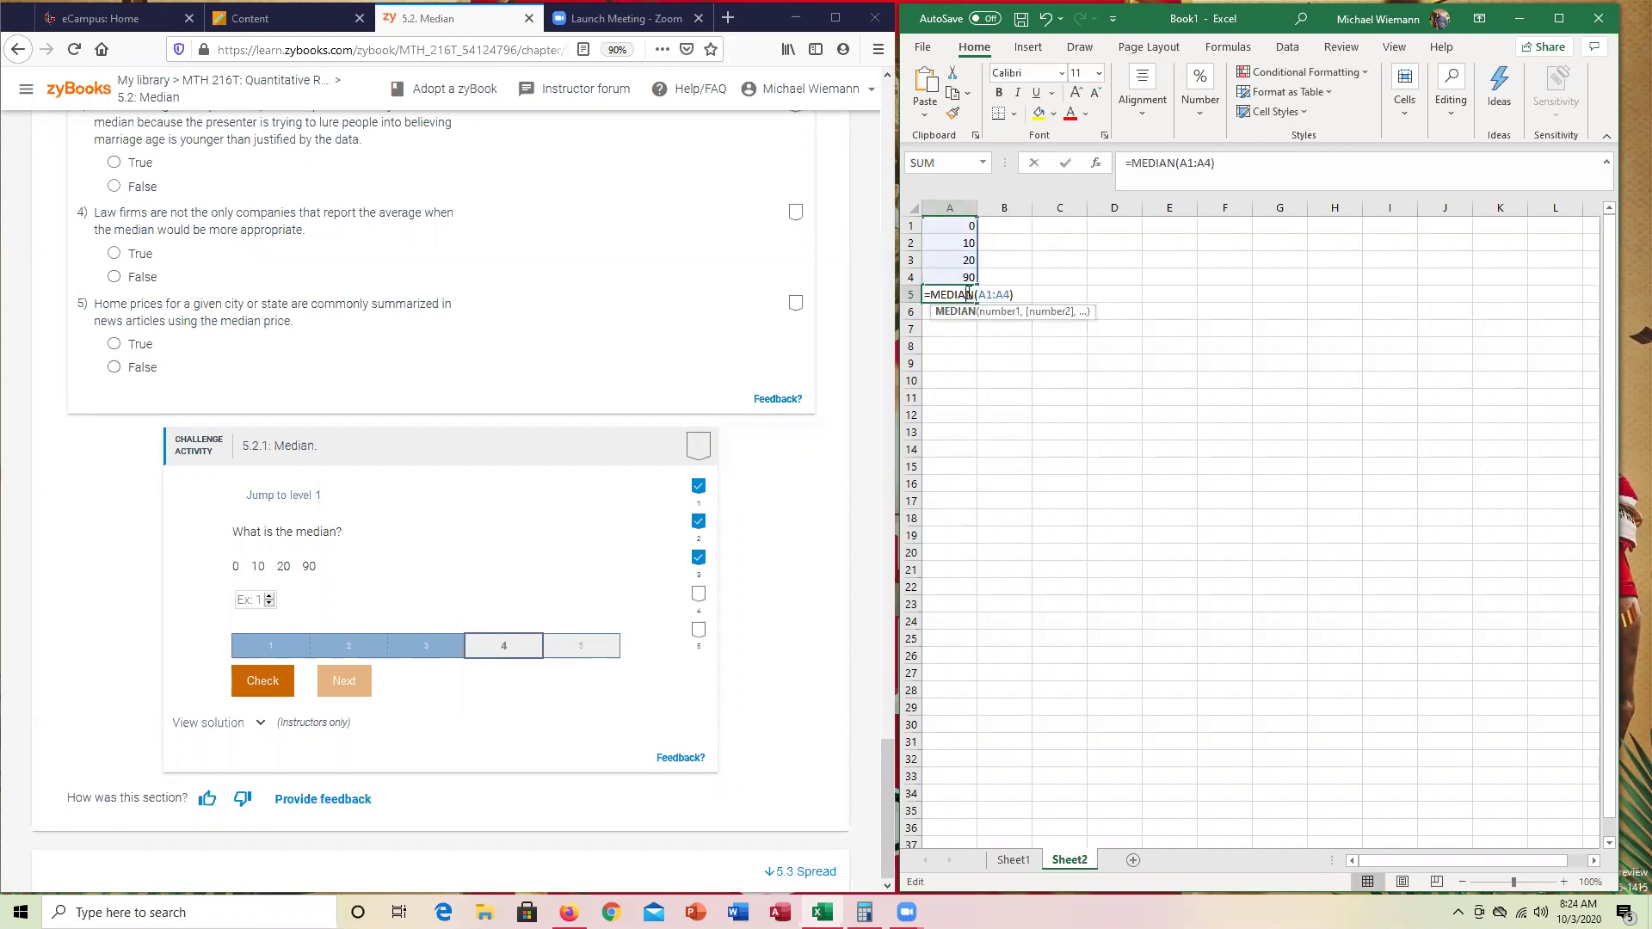
key("Return")
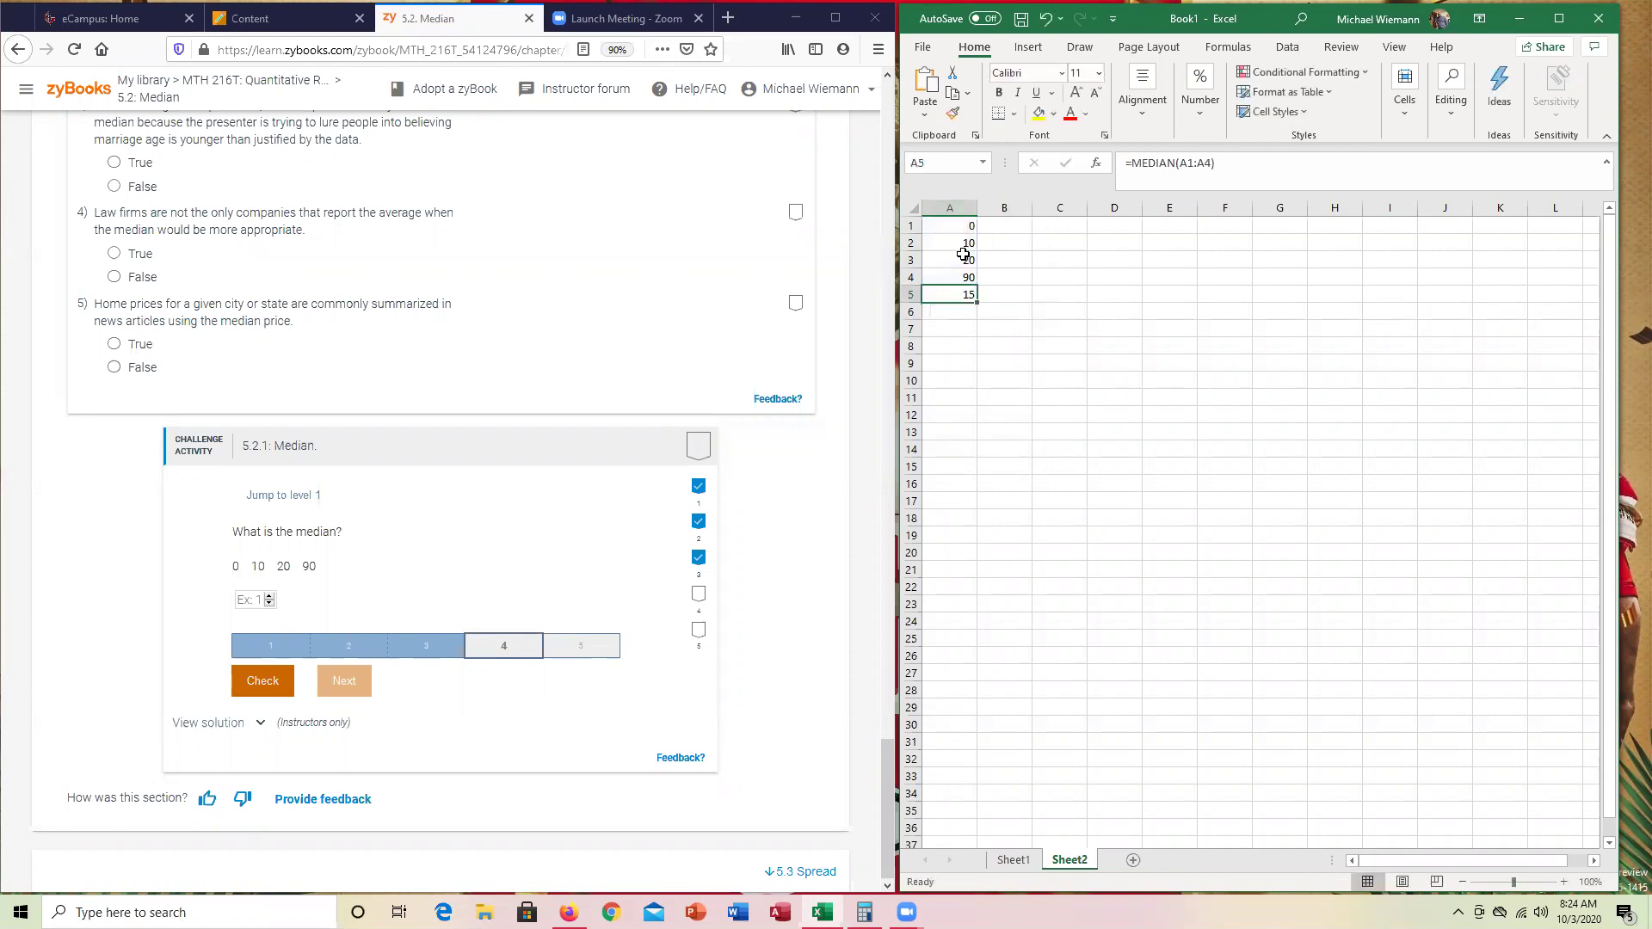
left_click(962, 248)
left_click_drag(958, 259, 960, 260)
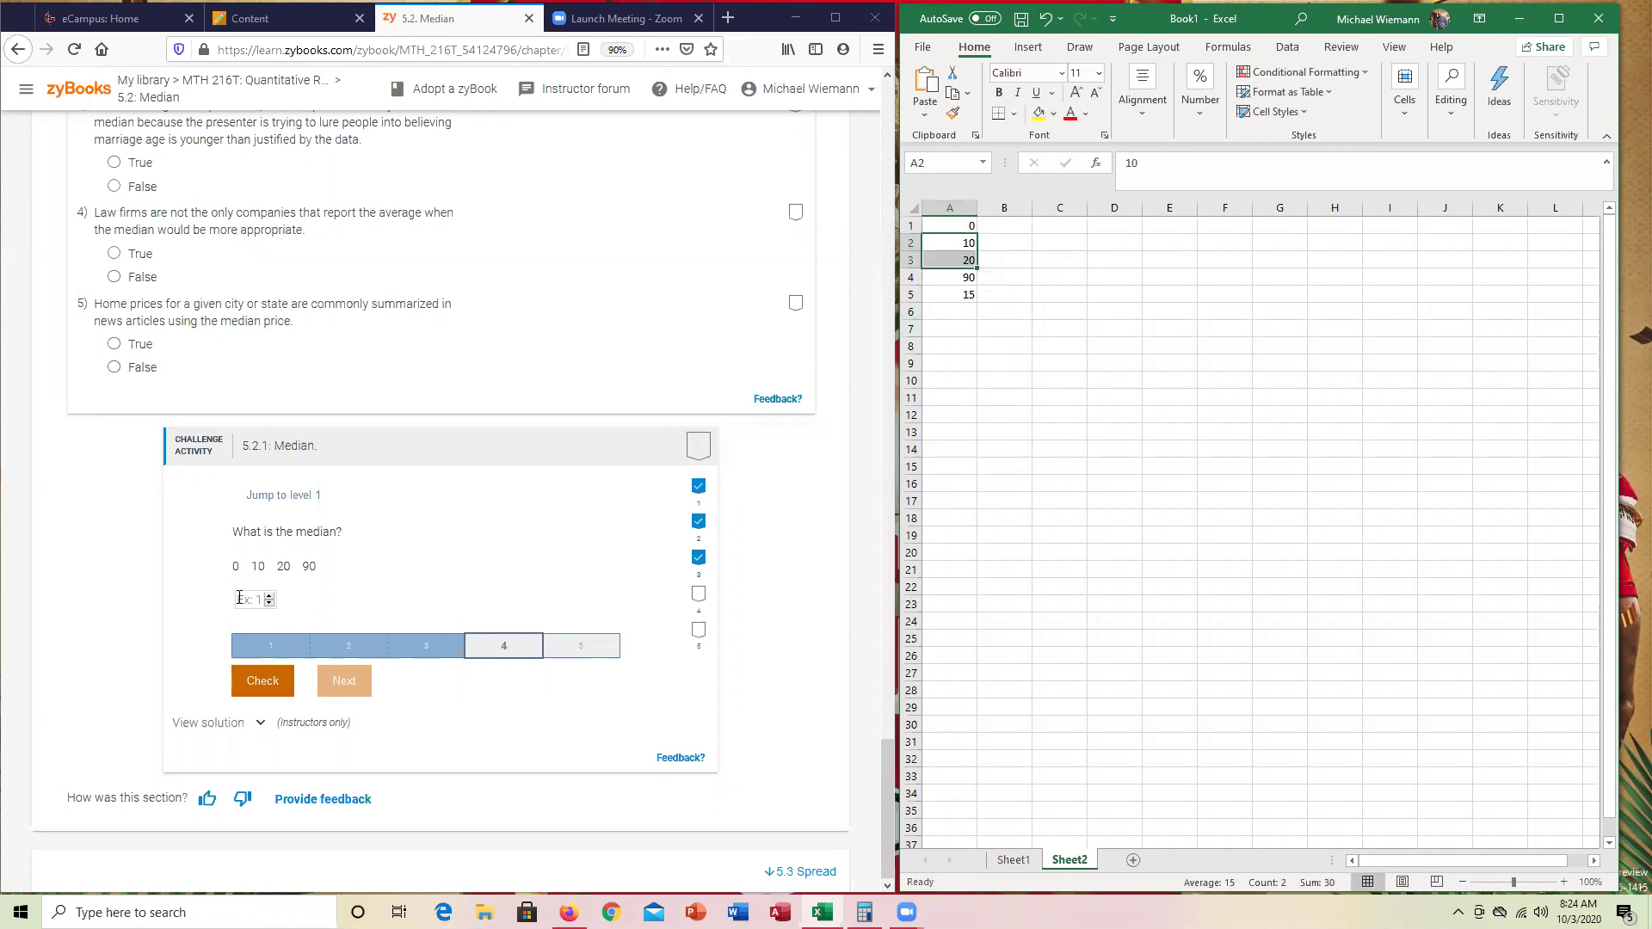
left_click(240, 598)
type("15")
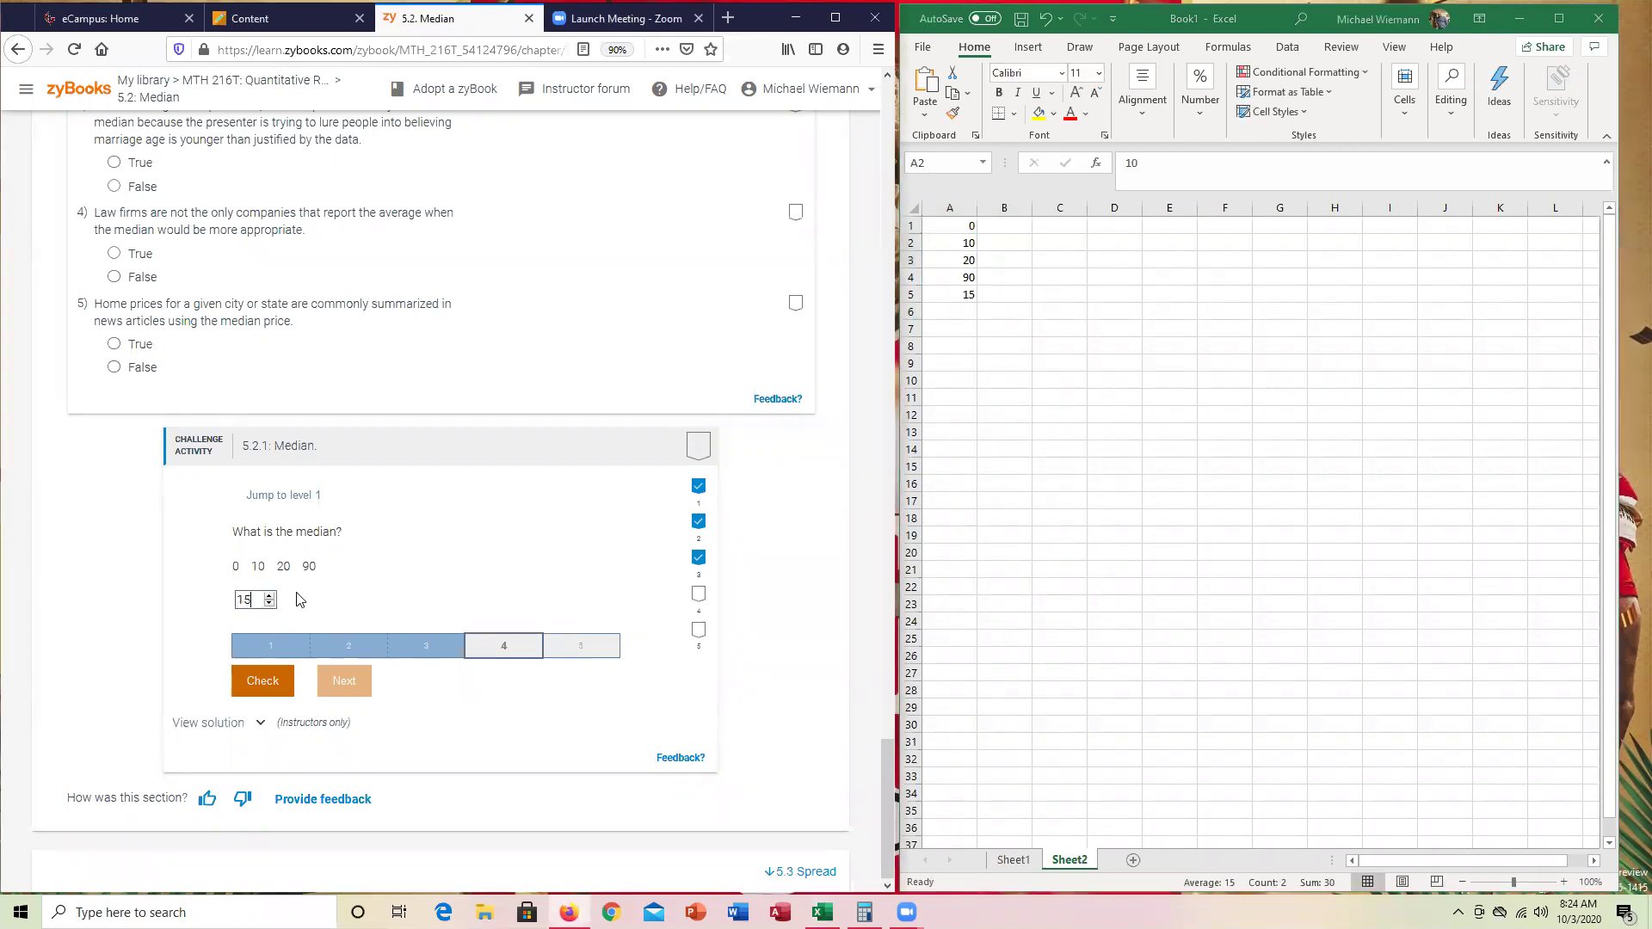
left_click(265, 688)
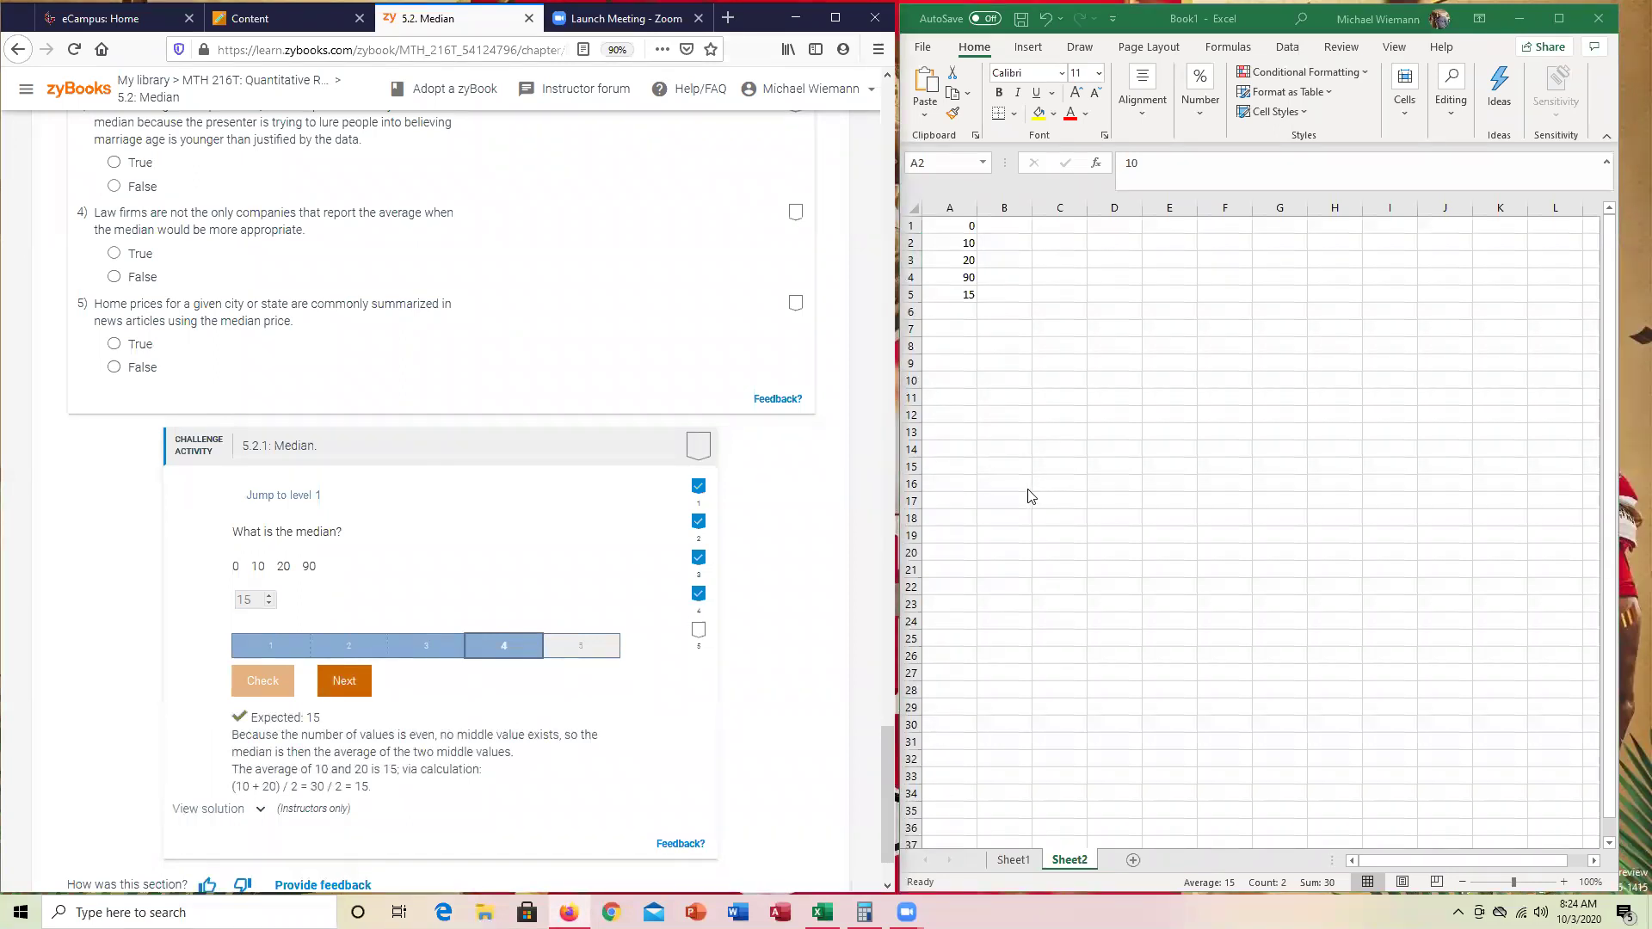
Advance to level 5 and clear the level 4 values and median
left_click(341, 683)
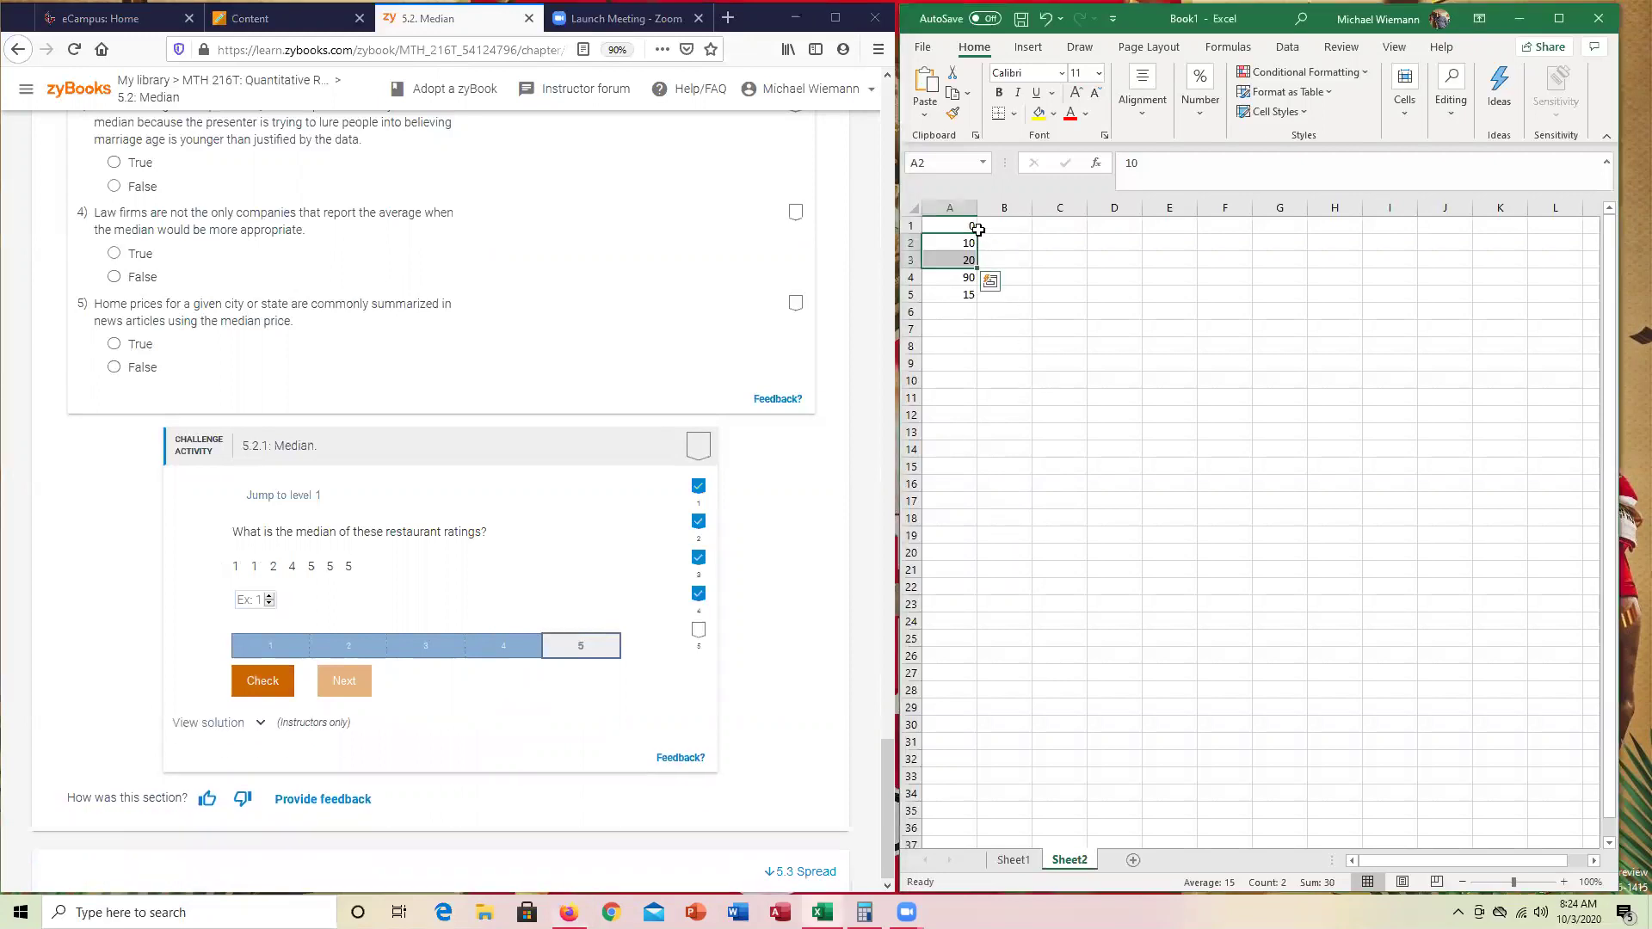
left_click_drag(978, 229, 980, 293)
key("Delete")
key("ctrl+Home")
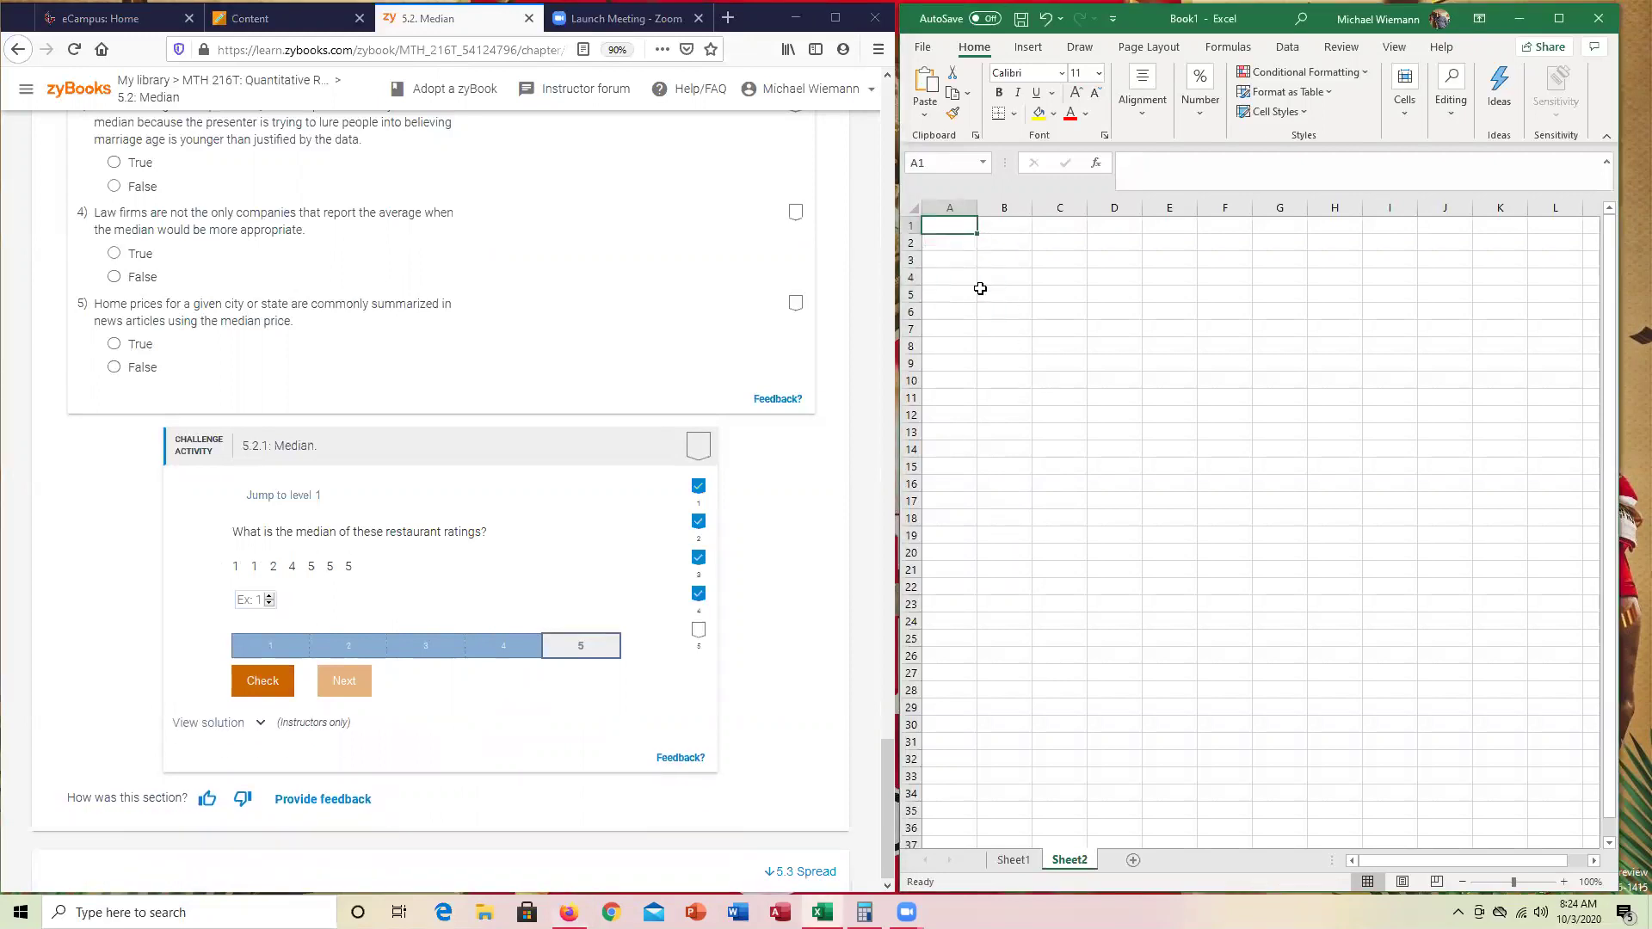
Enter ratings 1, 1, 2, 4, 5, 5, 5 in A1:A7 and begin a MEDIAN formula in A8
type("1 1 2 4")
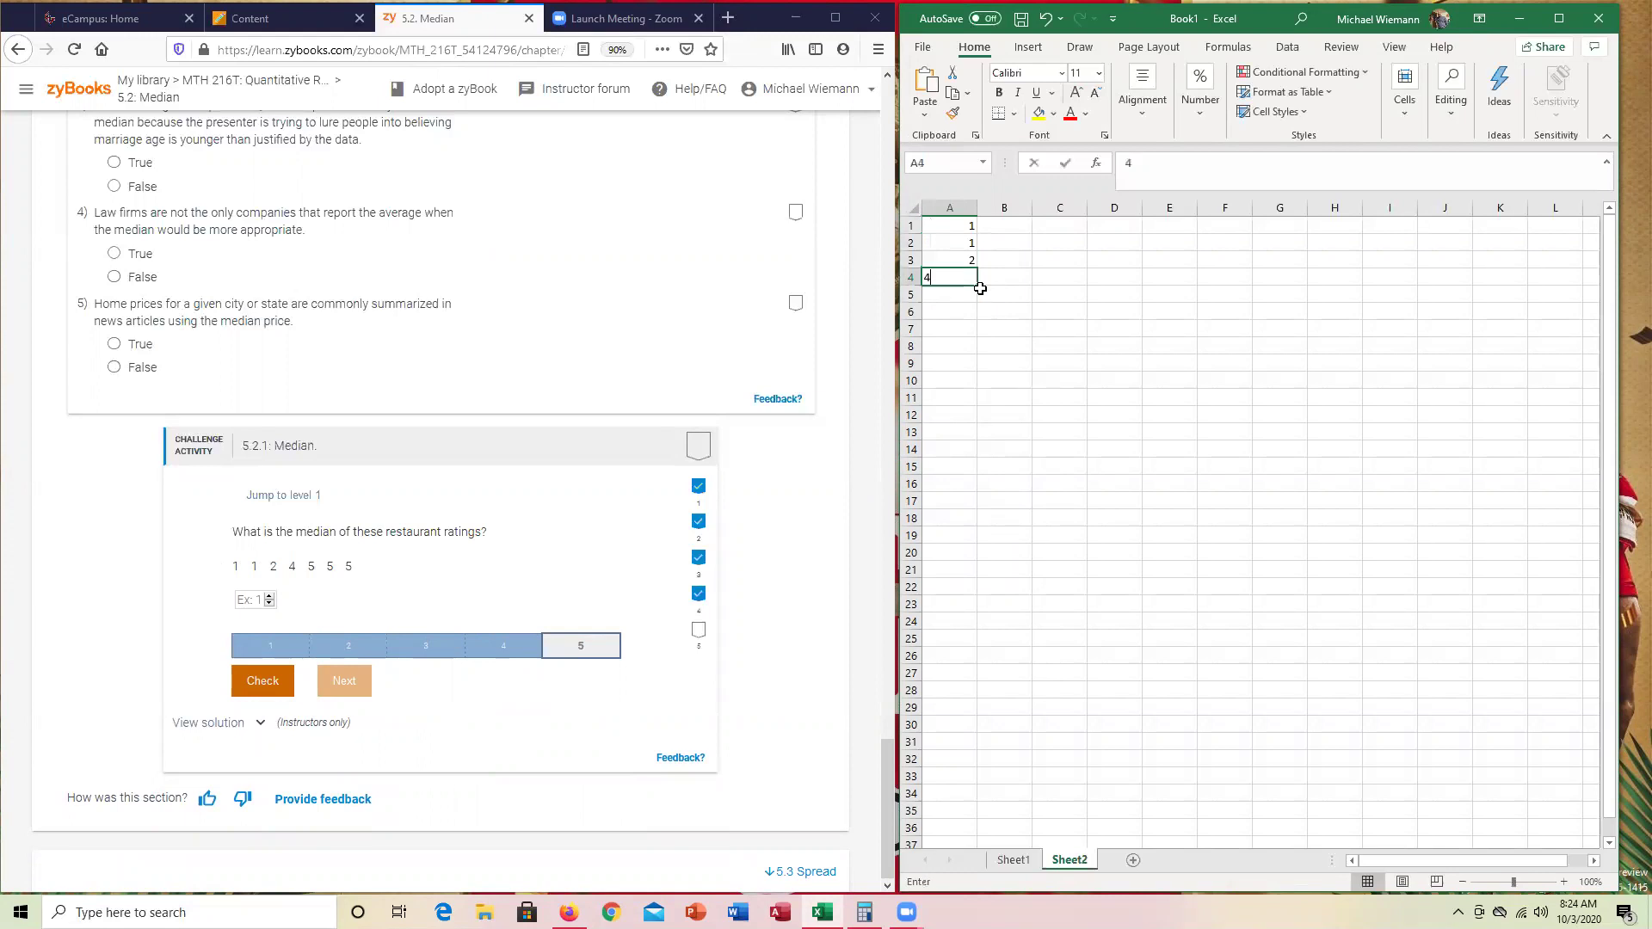
type(" 5 5 5 ")
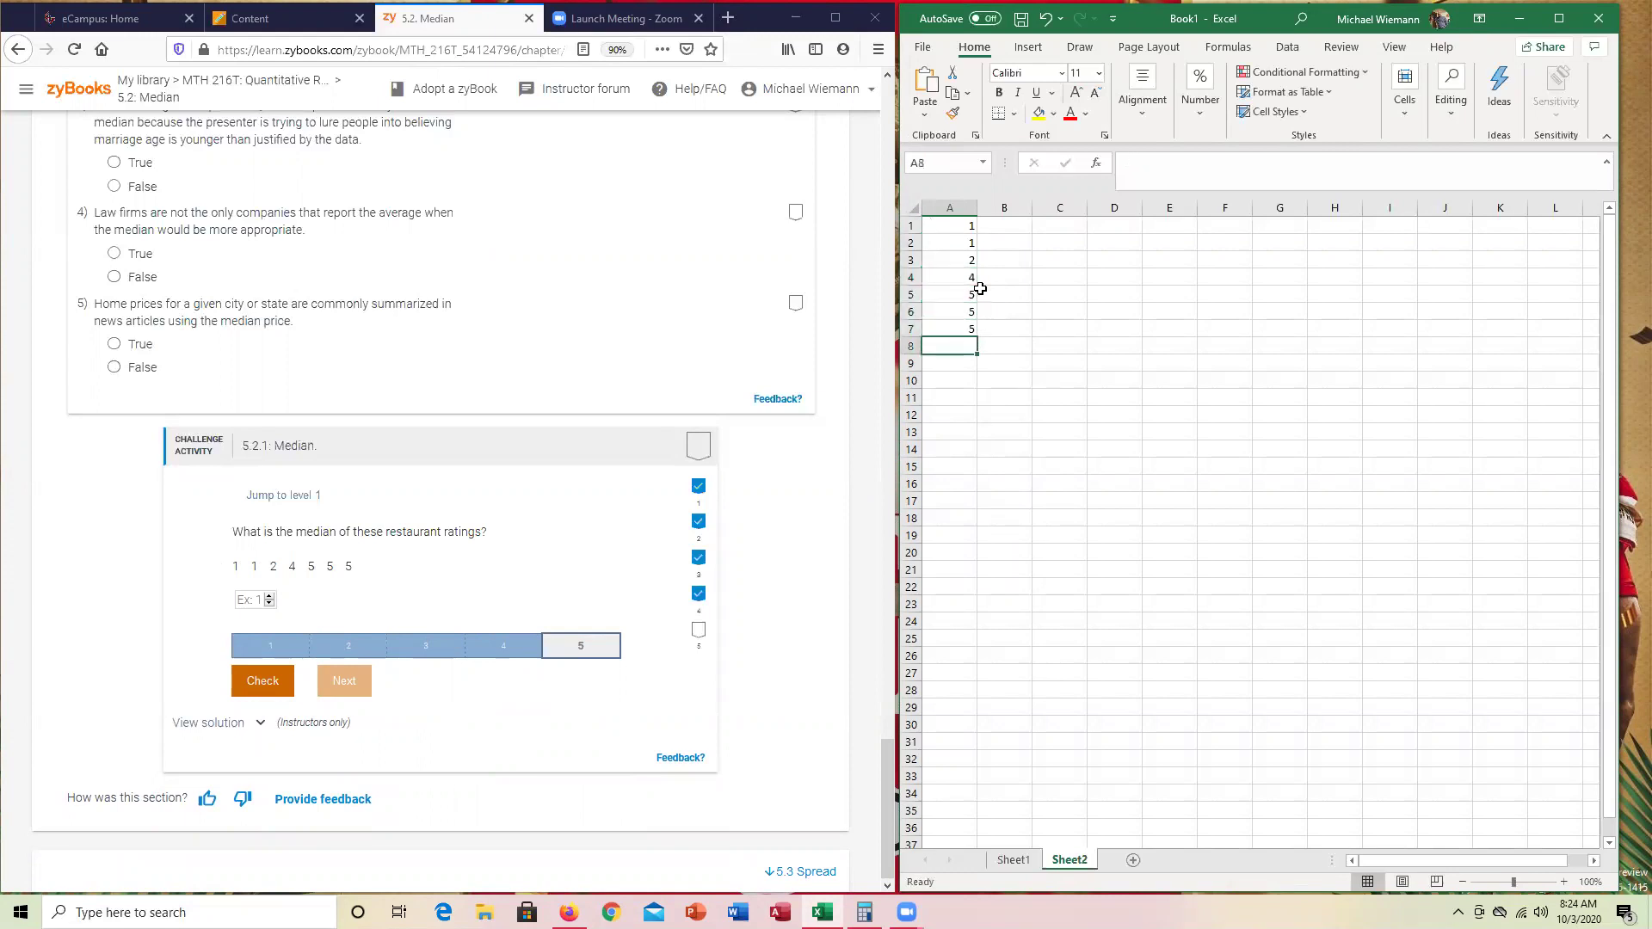
type("=med")
type("ian(")
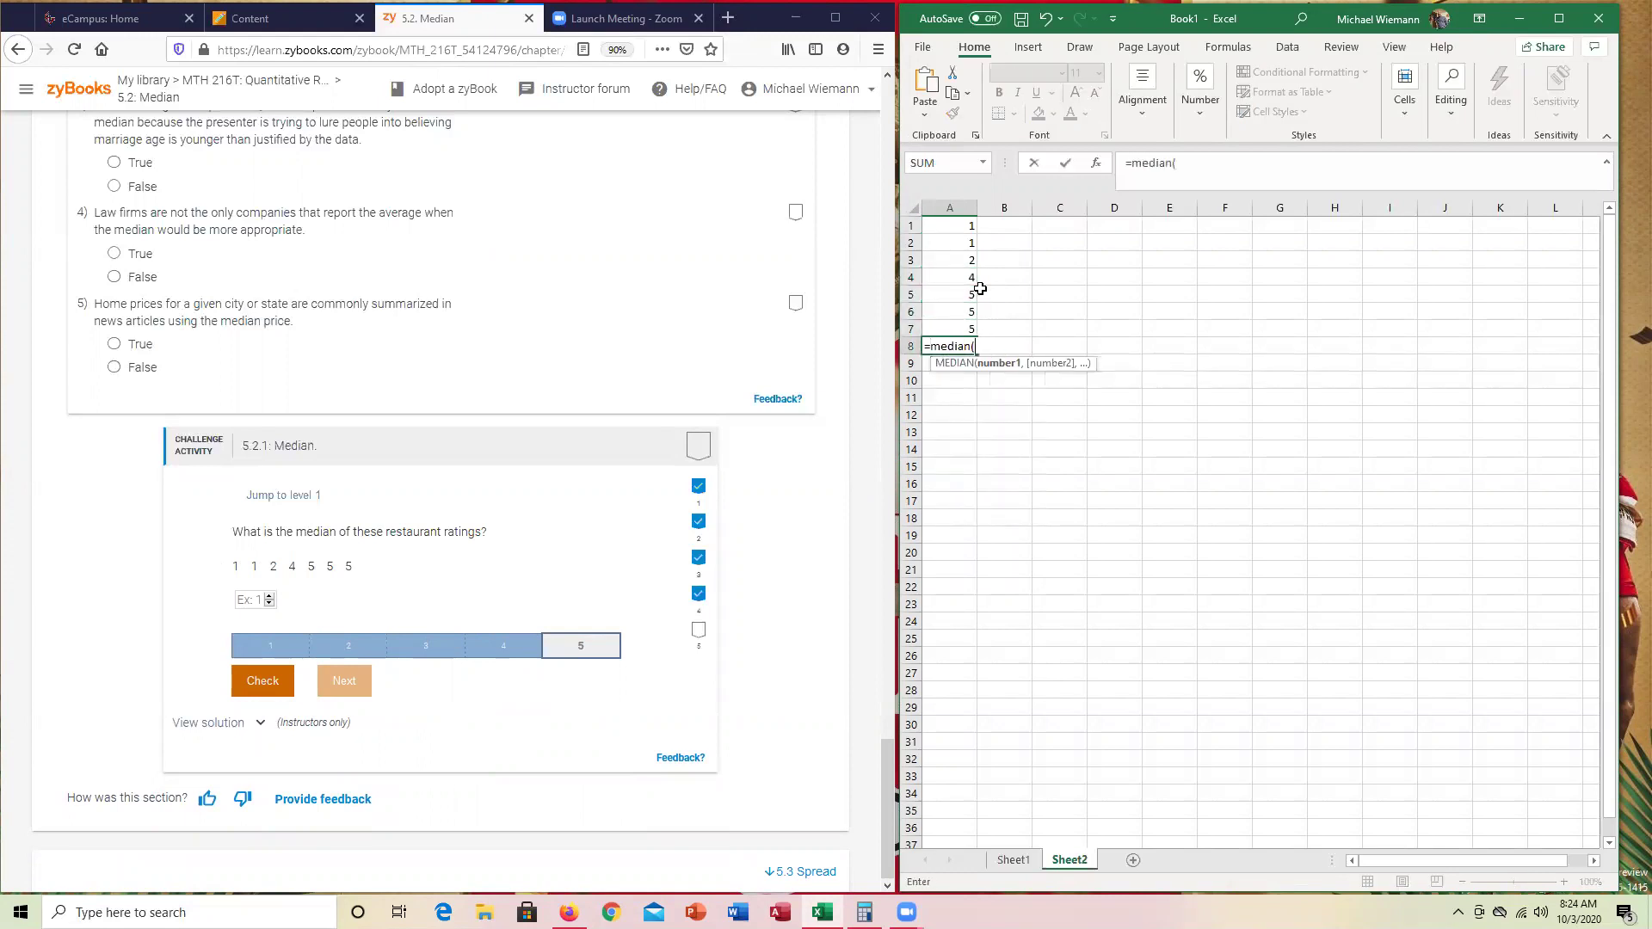
key("Up")
key("ctrl+Up")
key("shift+Down")
key("shift+Down")
key("shift+Down")
key("shift+Down")
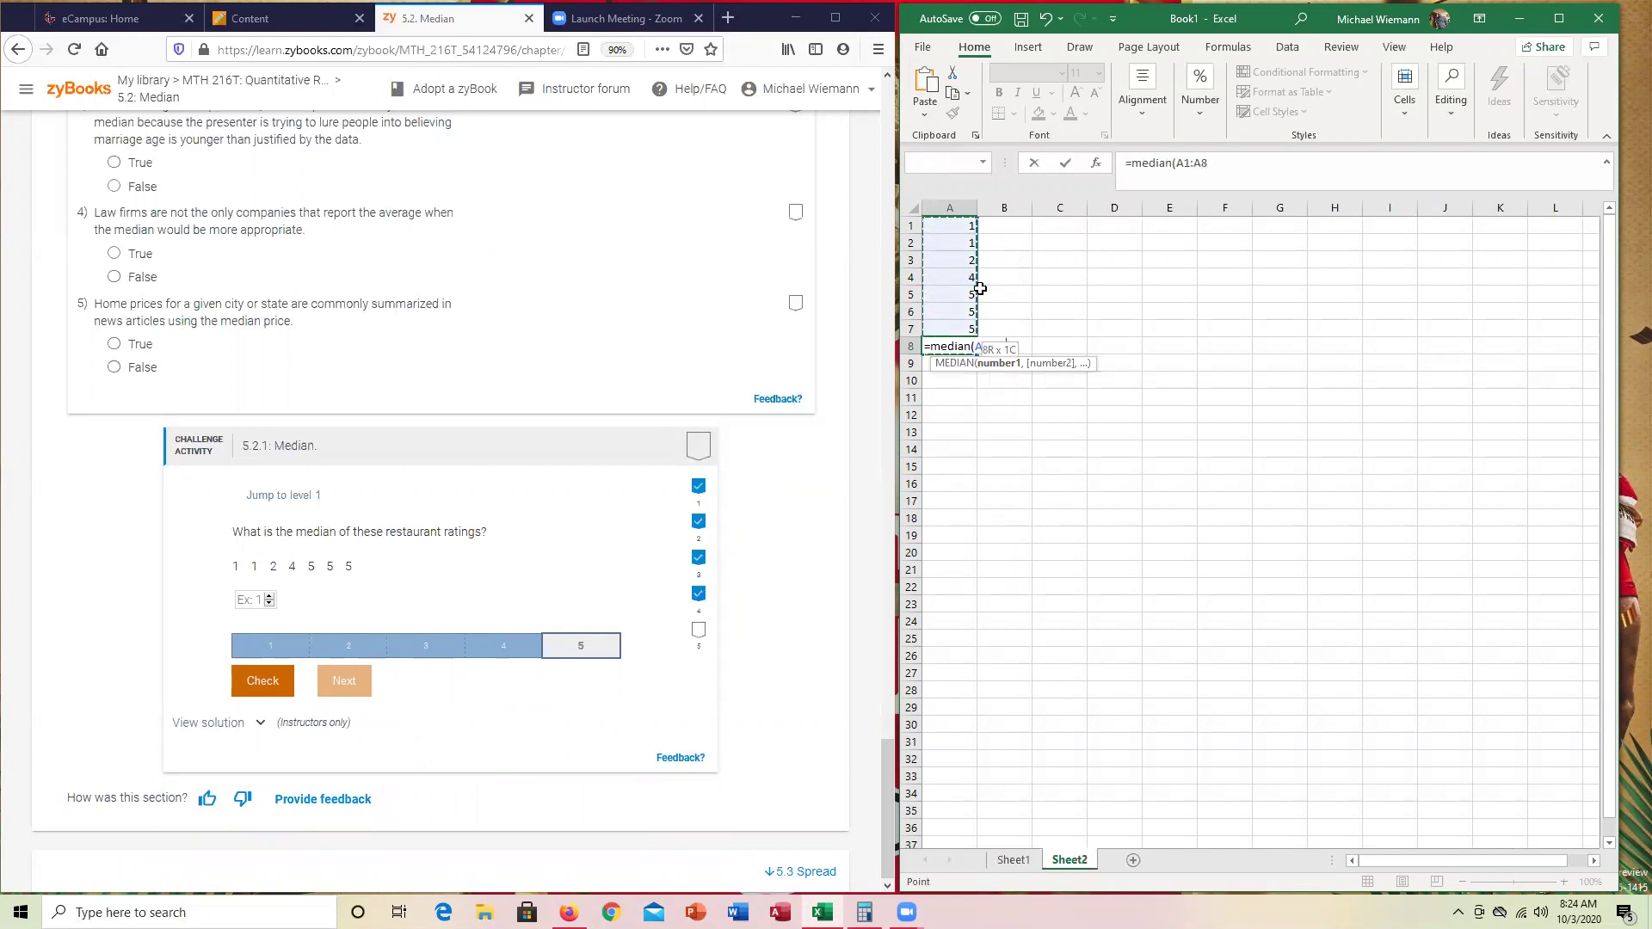
Dismiss the circular-reference warning and rewrite A8 as =MEDIAN(A1:A7), giving 4
type(")")
key("Return")
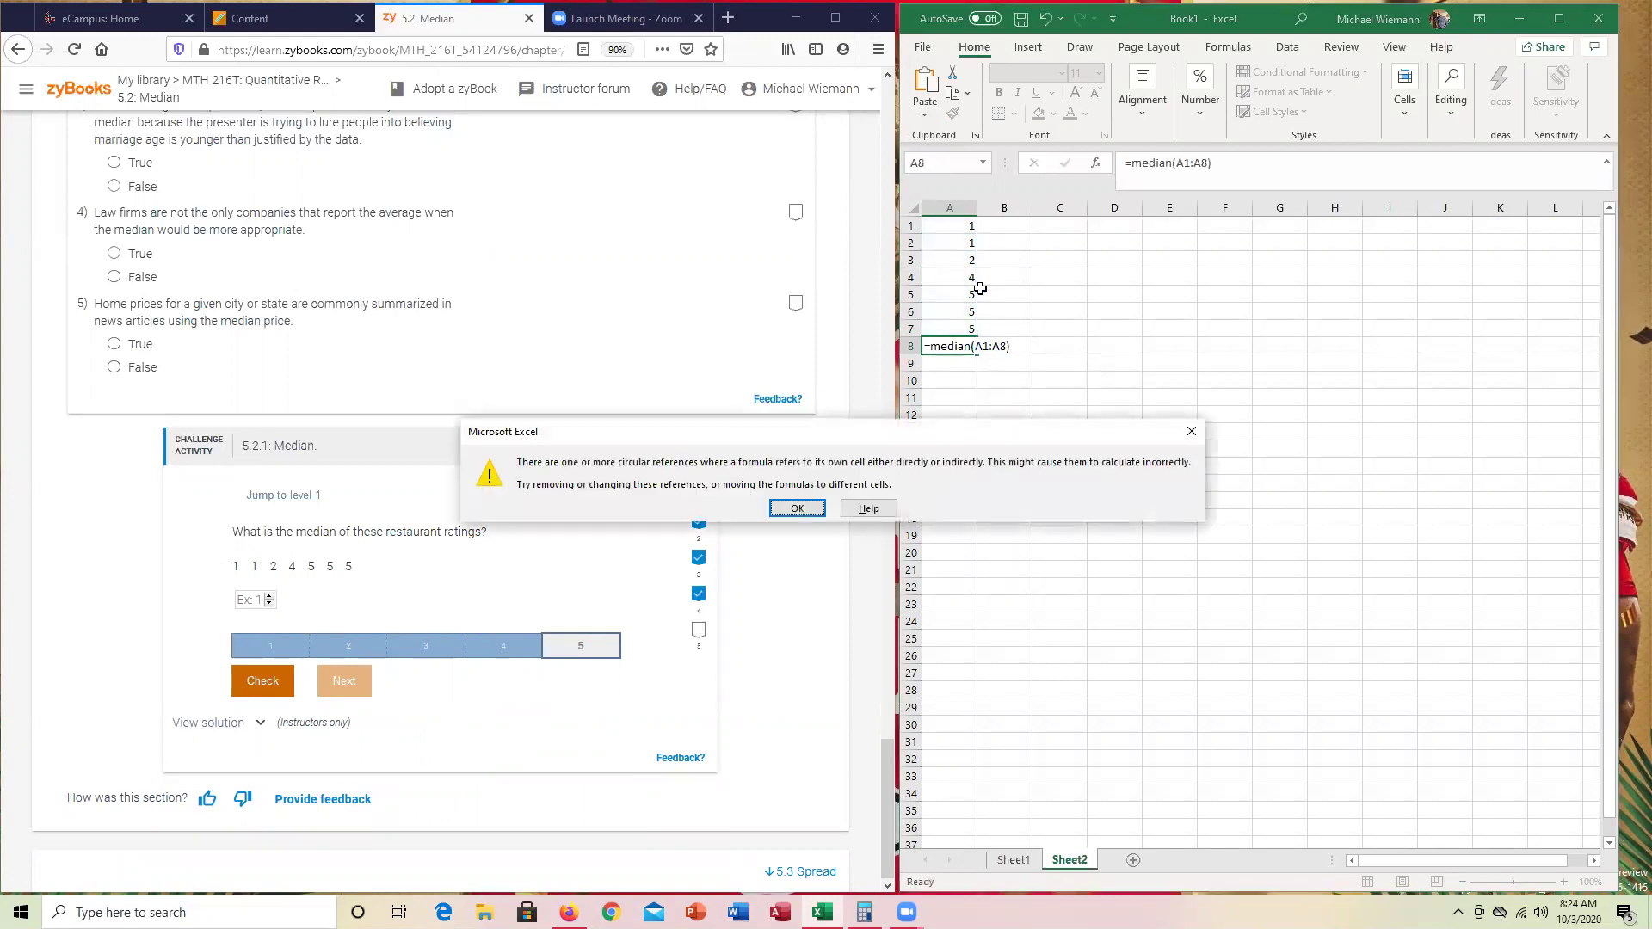
key("Return")
left_click(965, 345)
type("=")
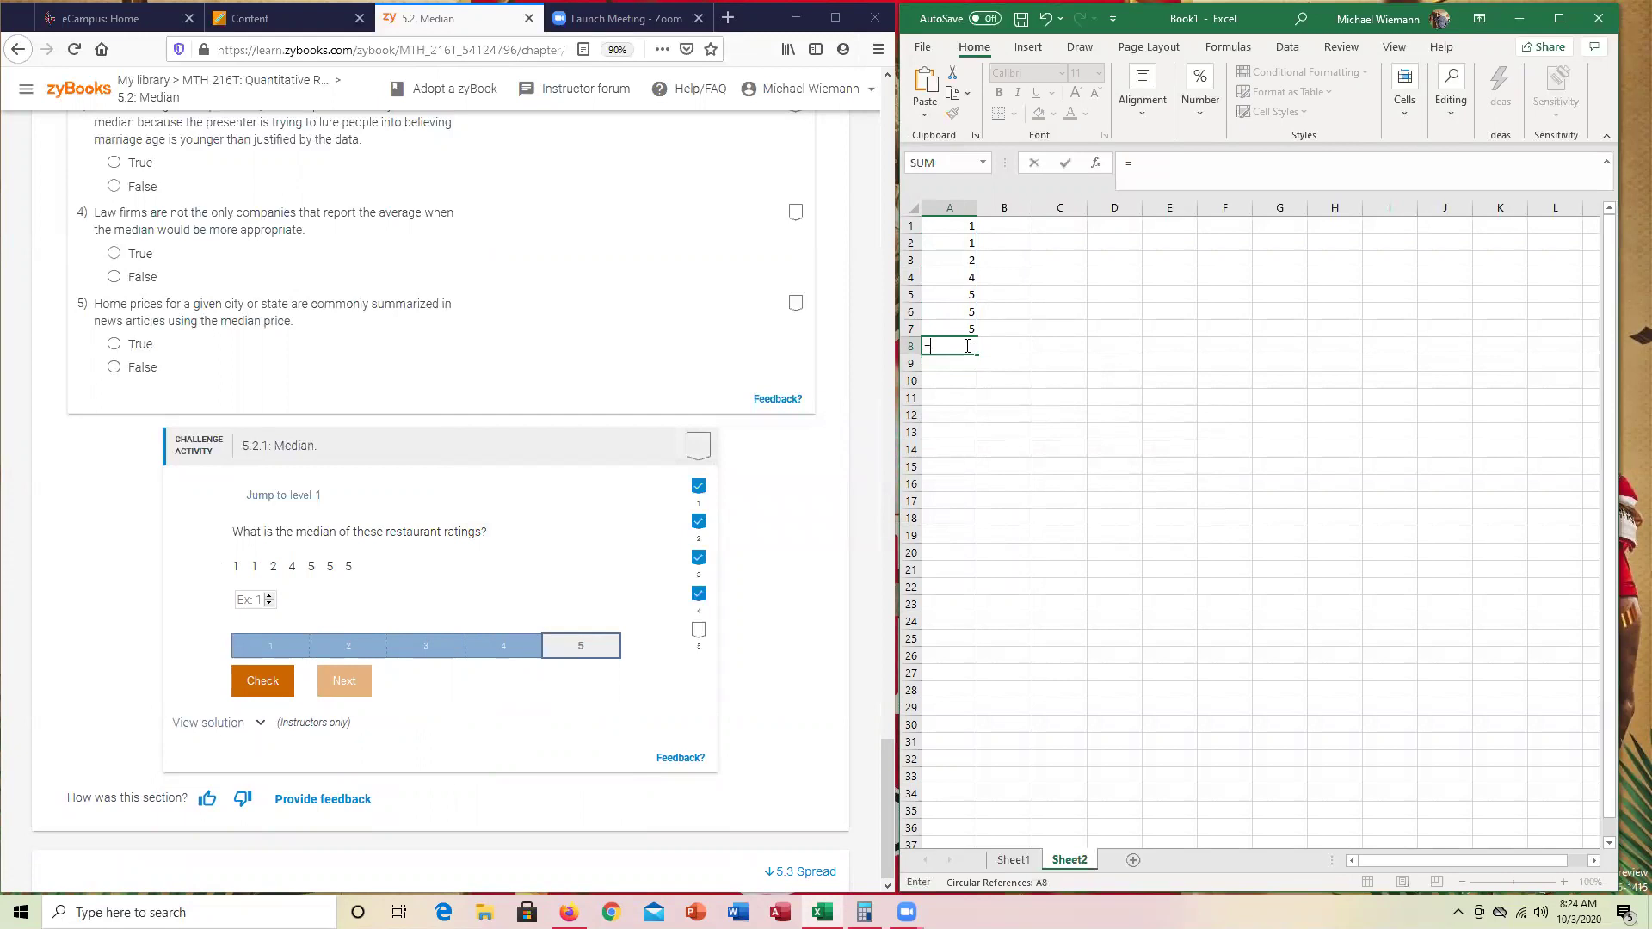
type("median(")
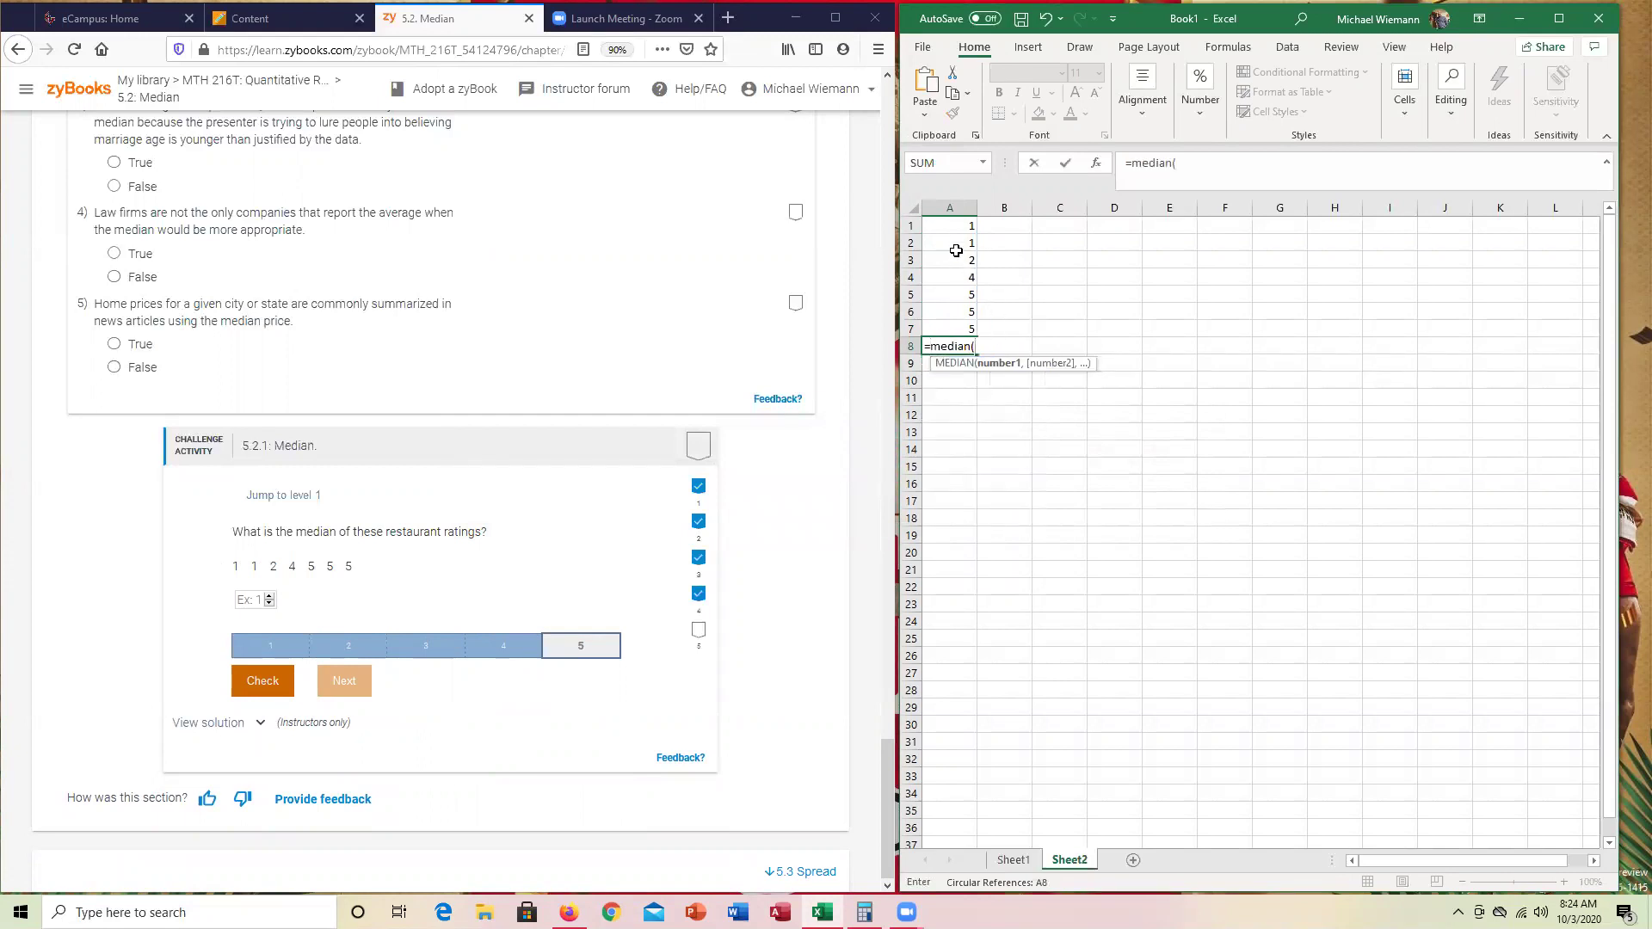
left_click_drag(956, 225, 956, 326)
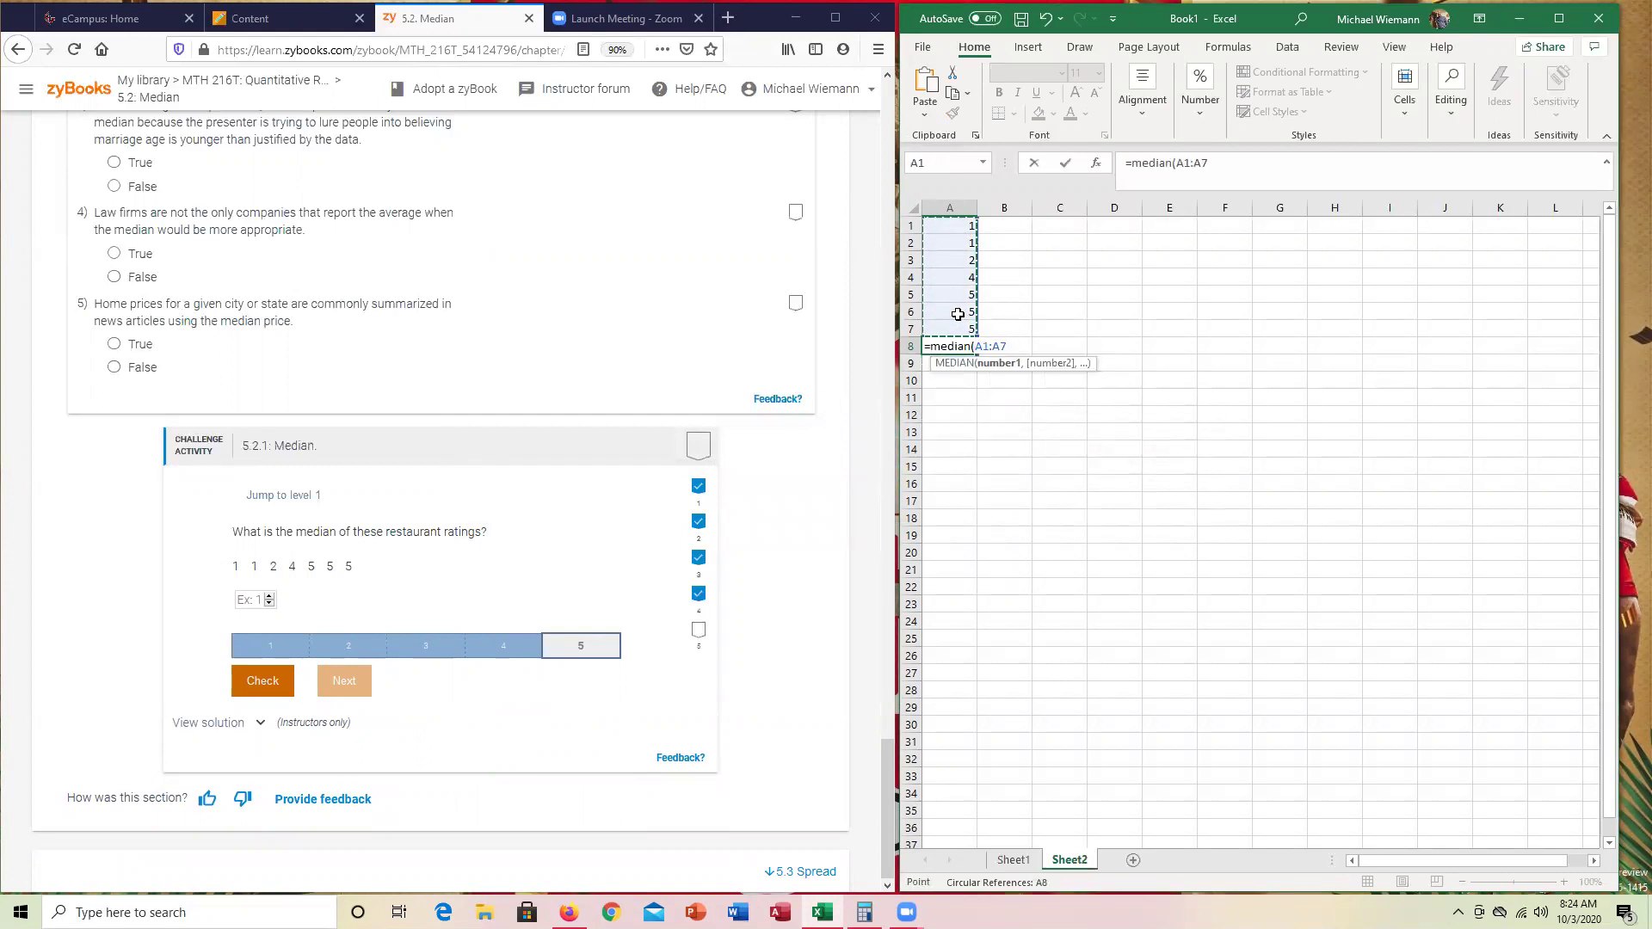
type(")")
key("Return")
key("Up")
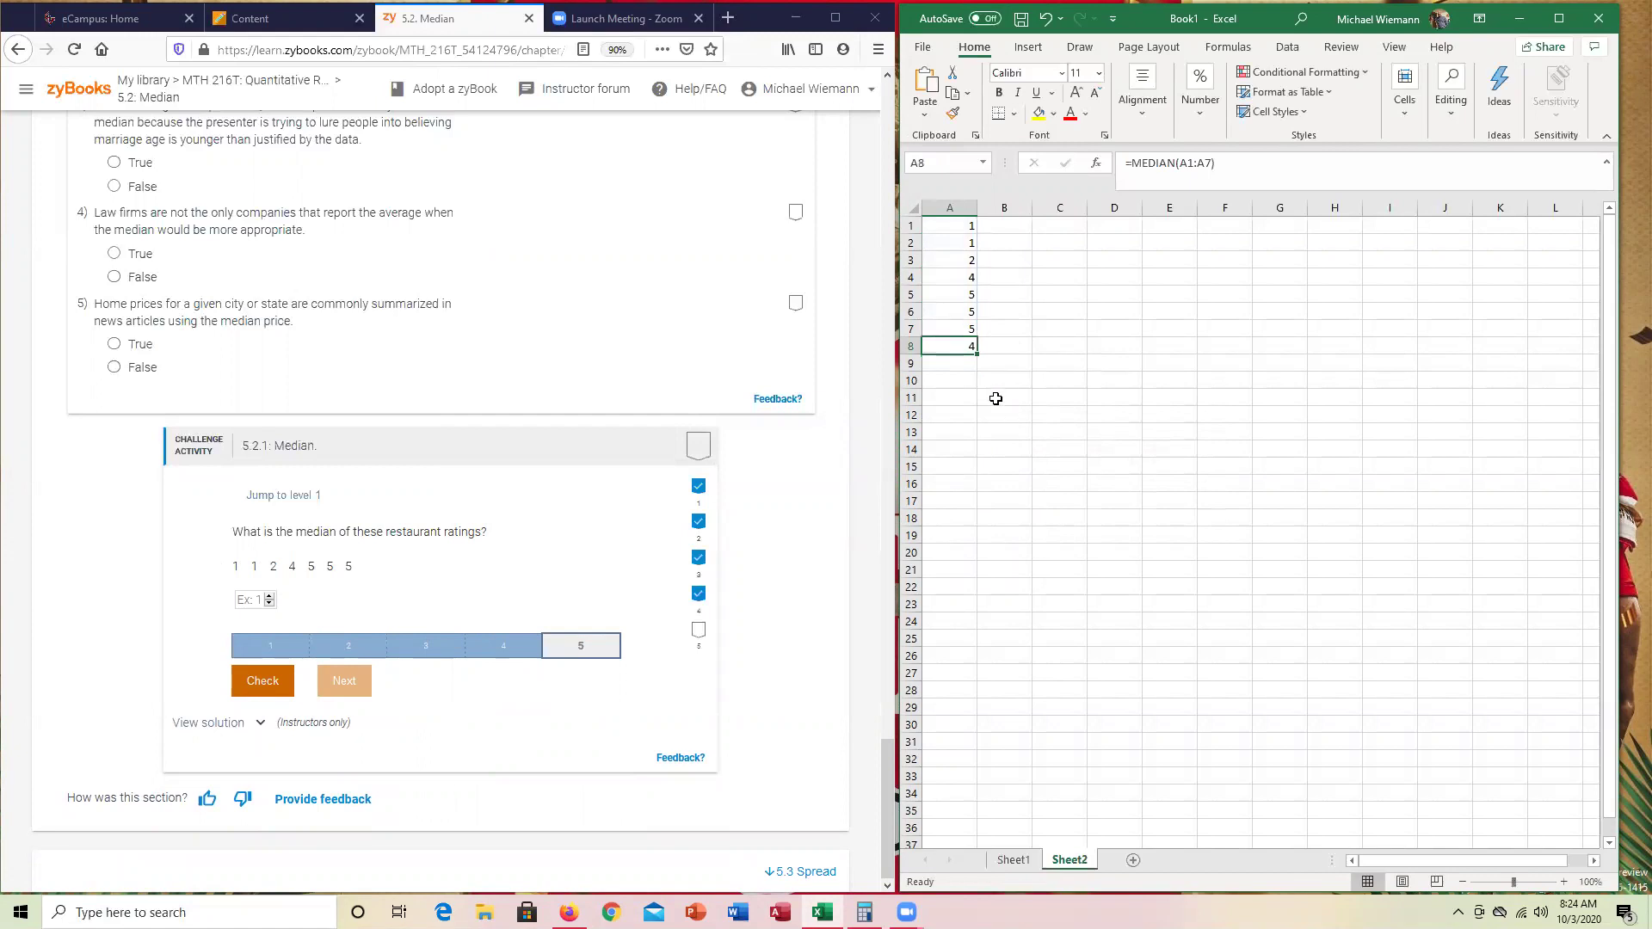
Submit 4 as the level 5 answer
left_click(265, 600)
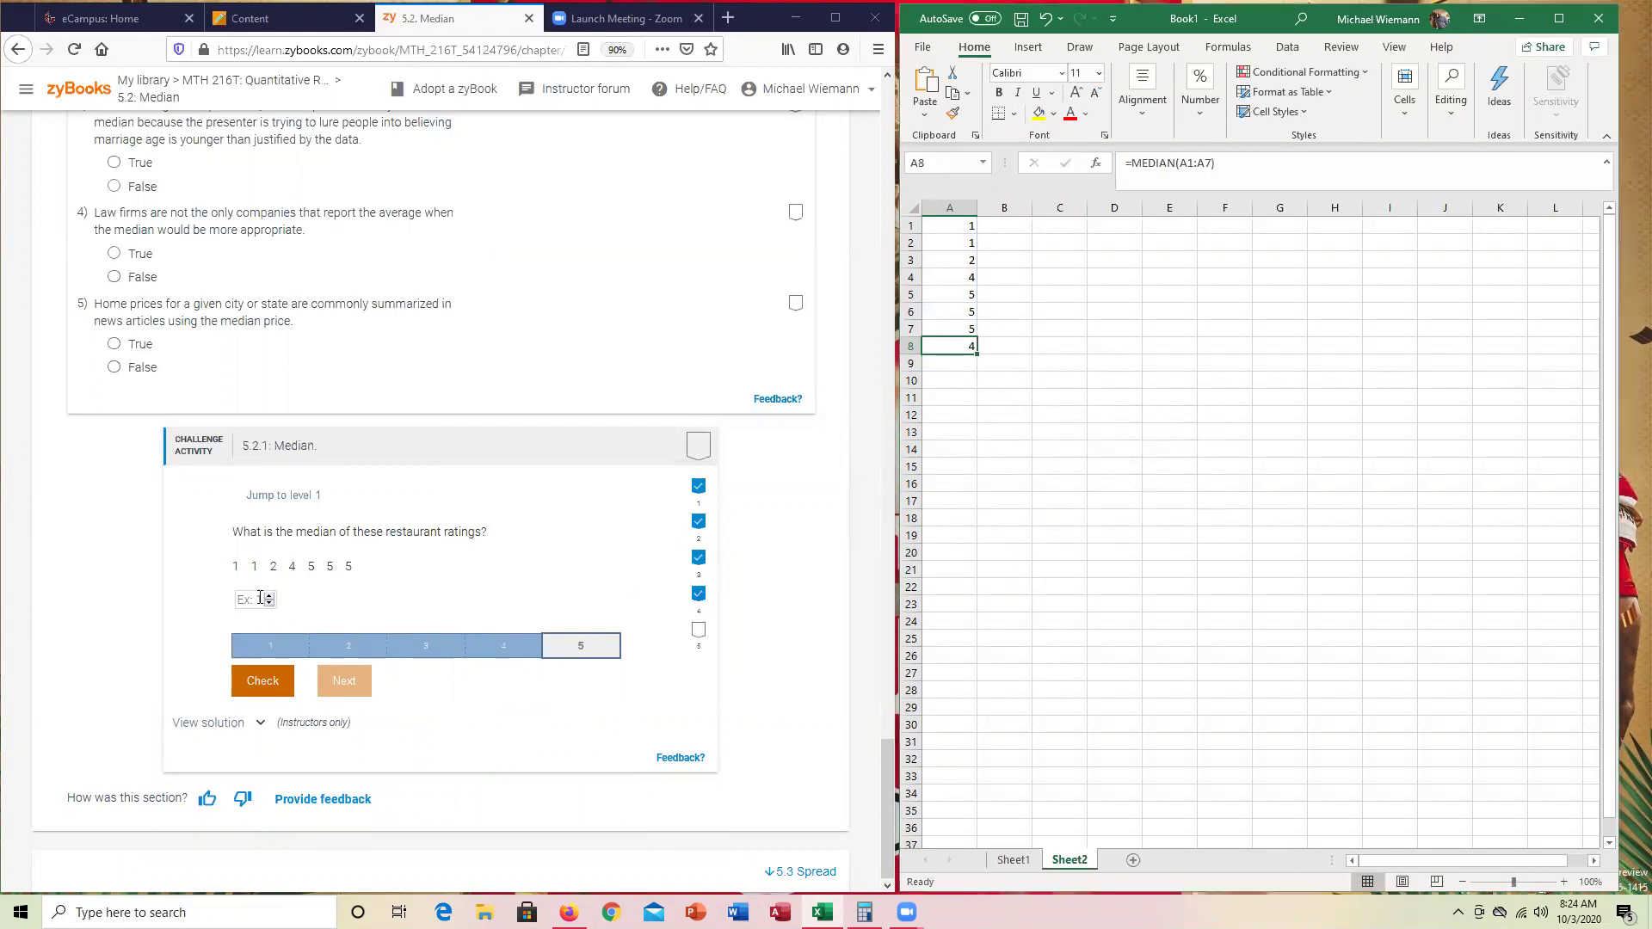
type("4")
left_click(257, 694)
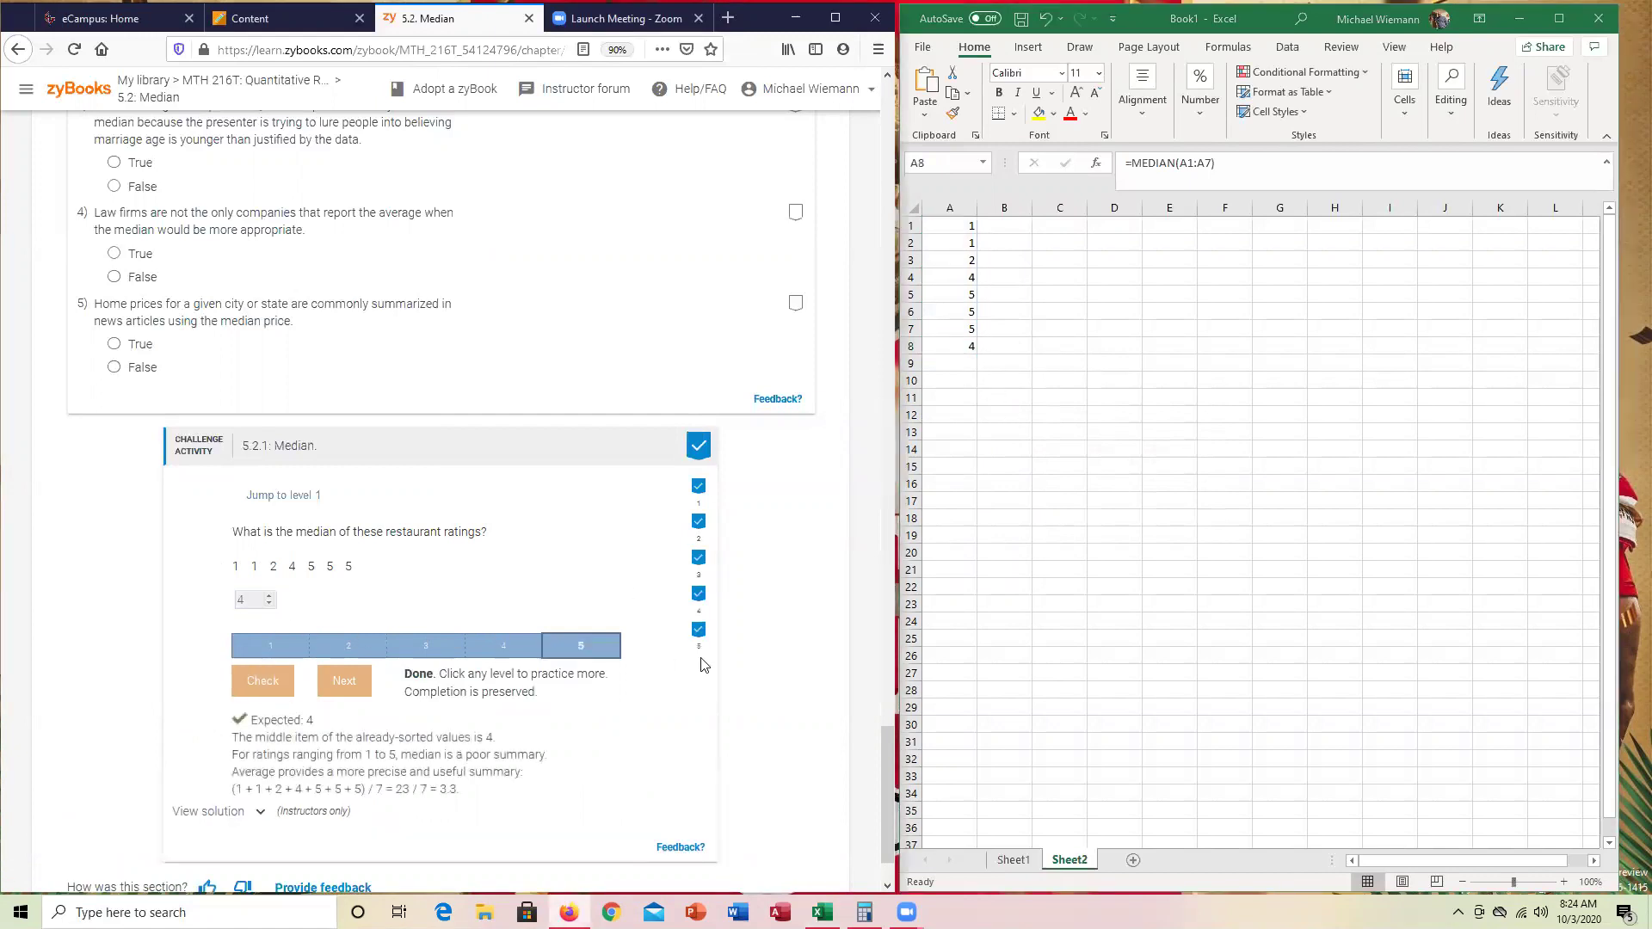